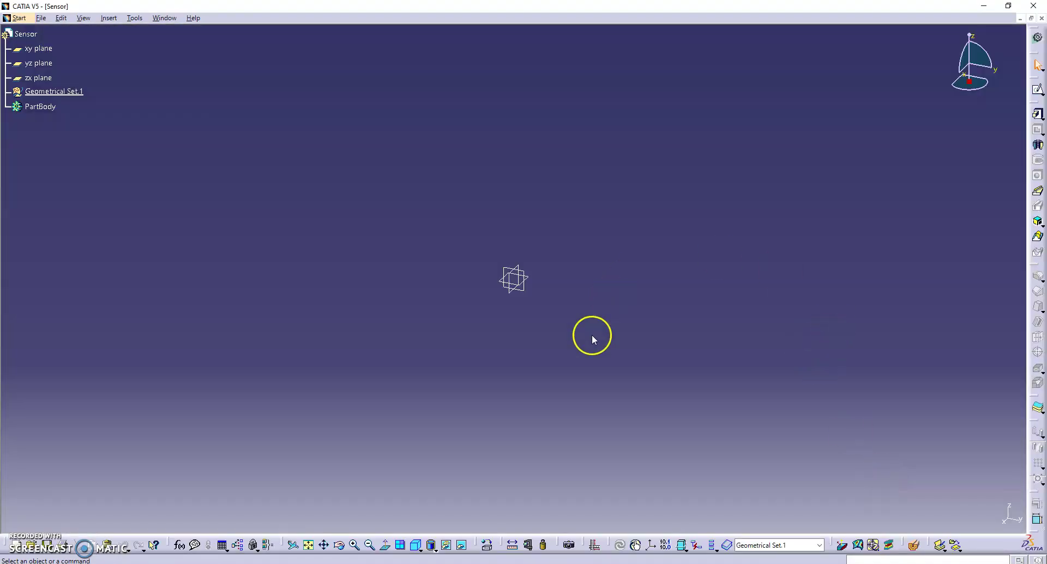
Step: On the yz plane, sketch a closed stepped profile from the origin, about 54 mm wide and 32 mm high, with a slanted outer edge
click(38, 63)
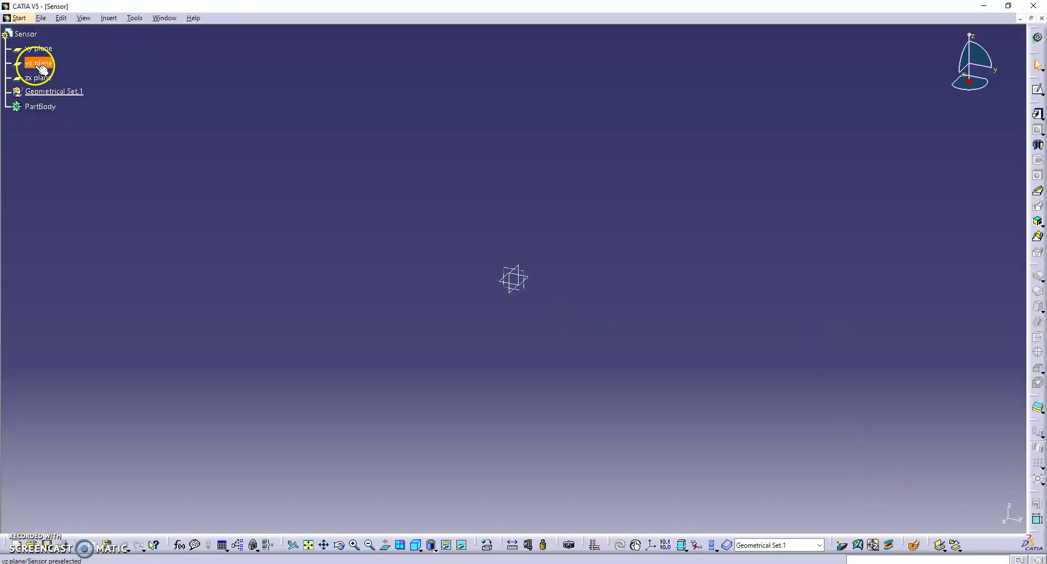
click(1037, 94)
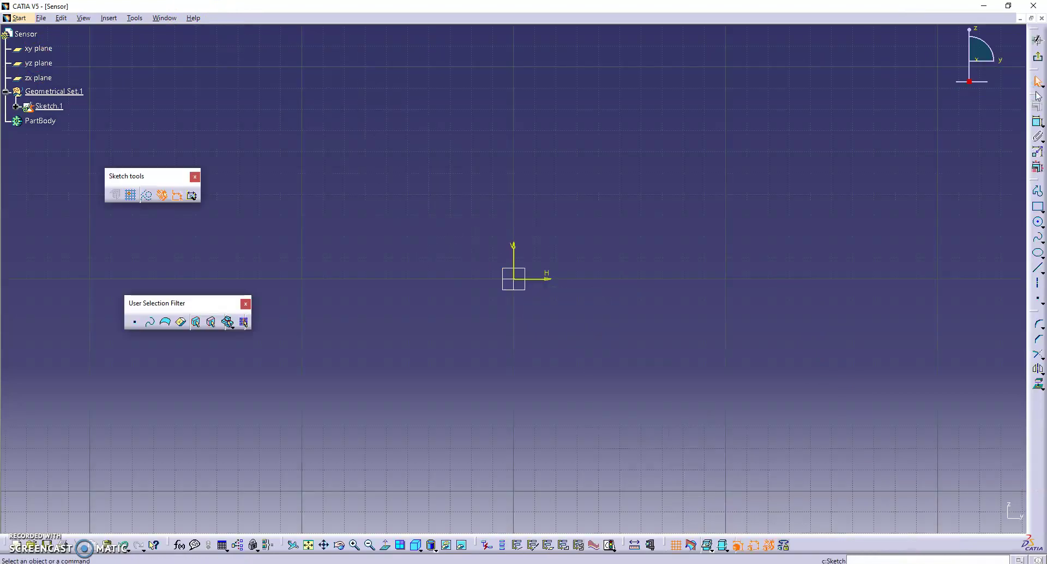
click(1039, 191)
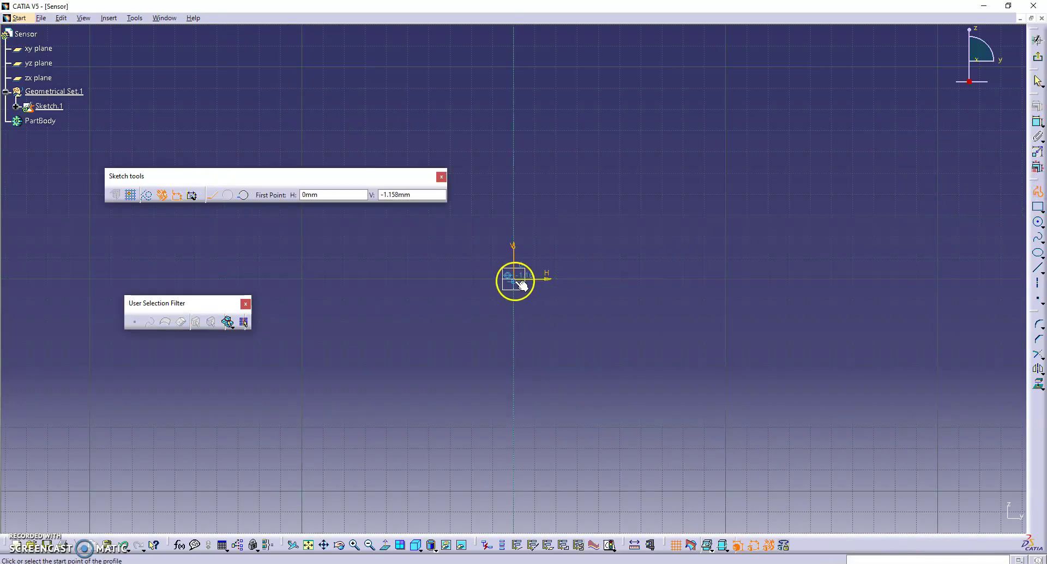
click(354, 545)
click(354, 545)
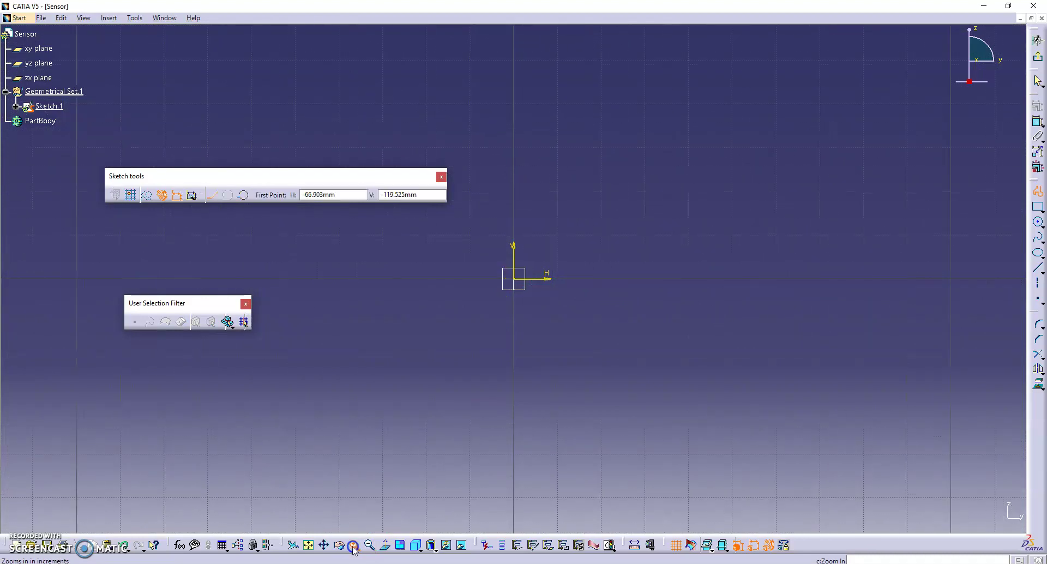
click(514, 279)
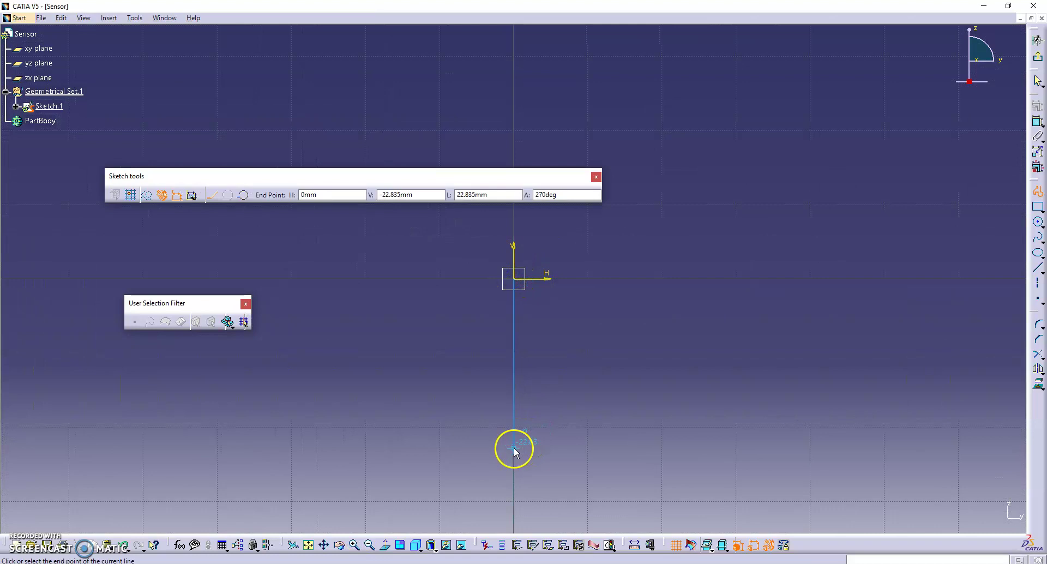
click(513, 512)
click(791, 513)
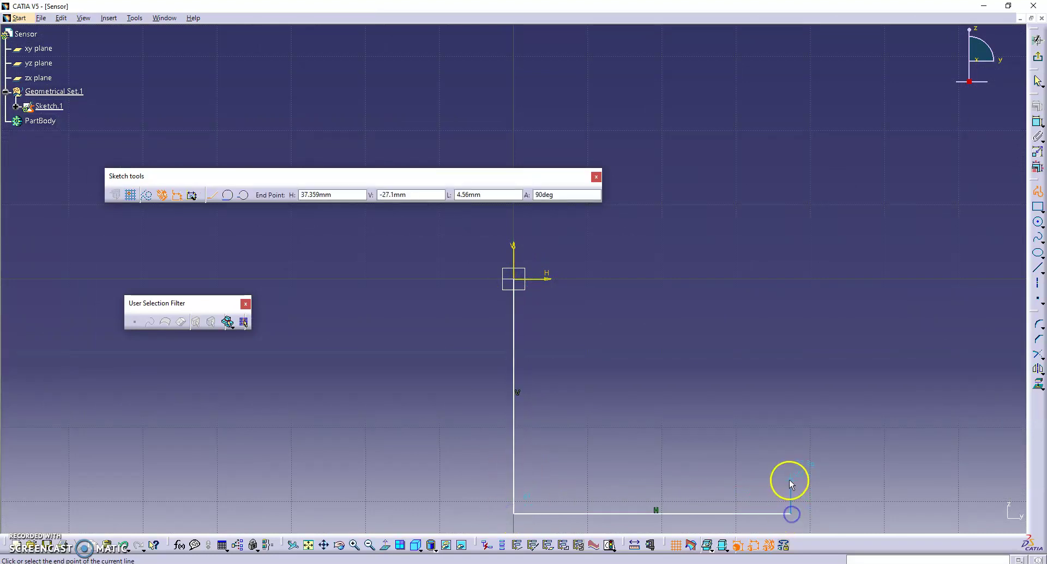
click(791, 481)
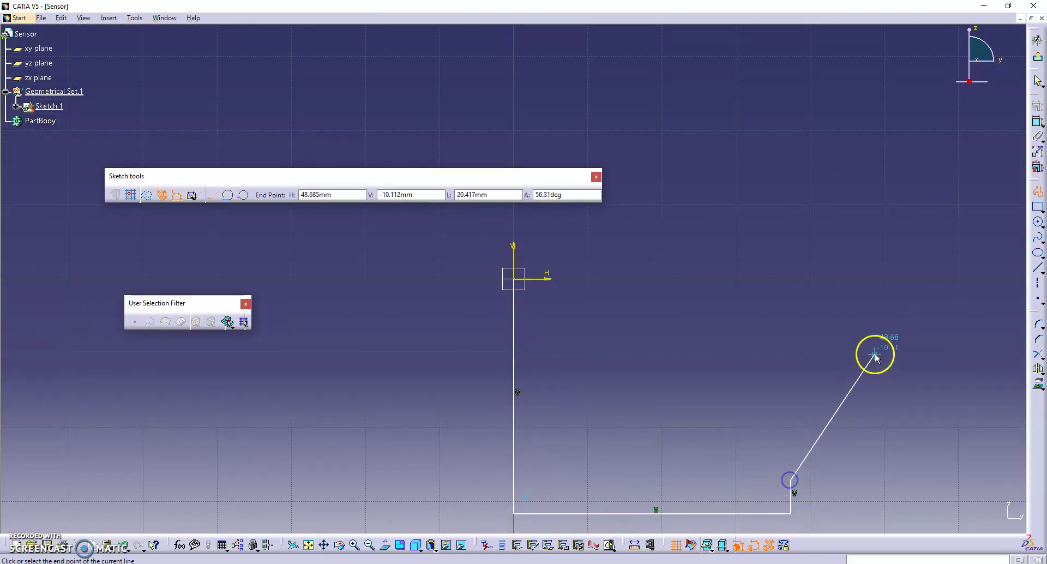
click(911, 337)
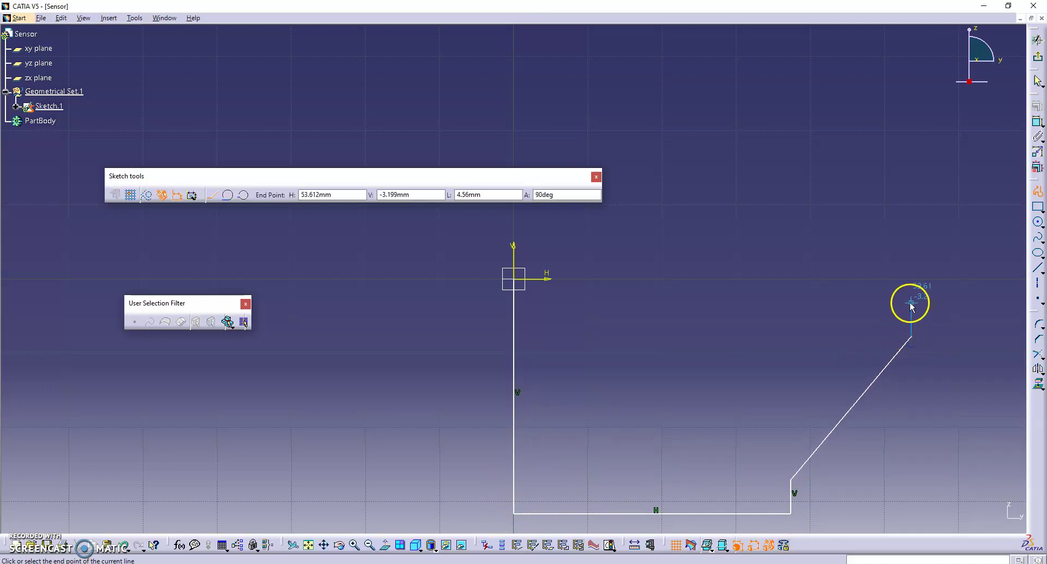
click(911, 303)
click(558, 303)
click(556, 280)
click(513, 279)
click(584, 453)
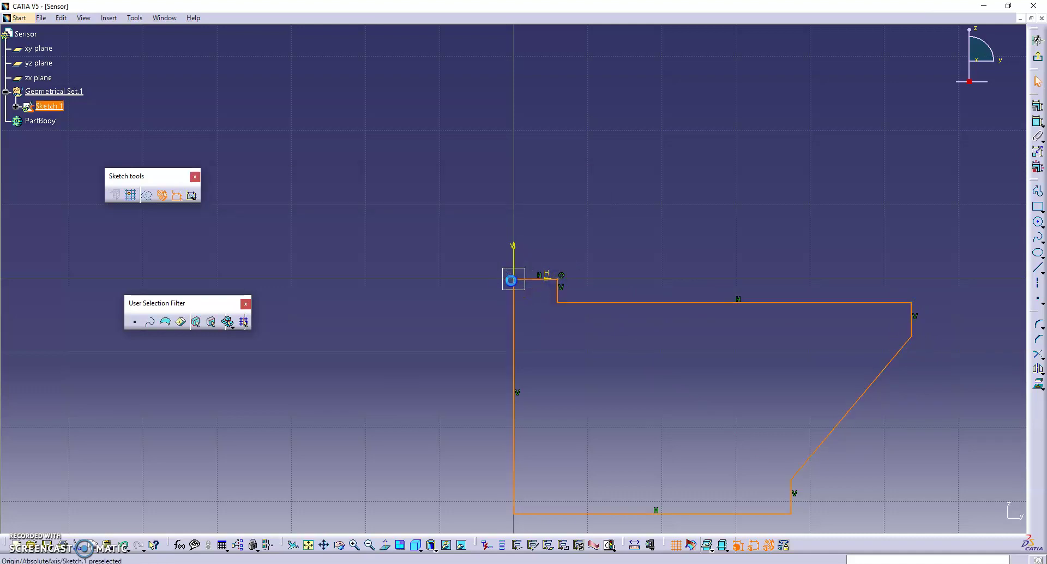
Step: Dimension the profile's long vertical edge on the V axis and set it to 50 mm
middle_drag(583, 453, 570, 427)
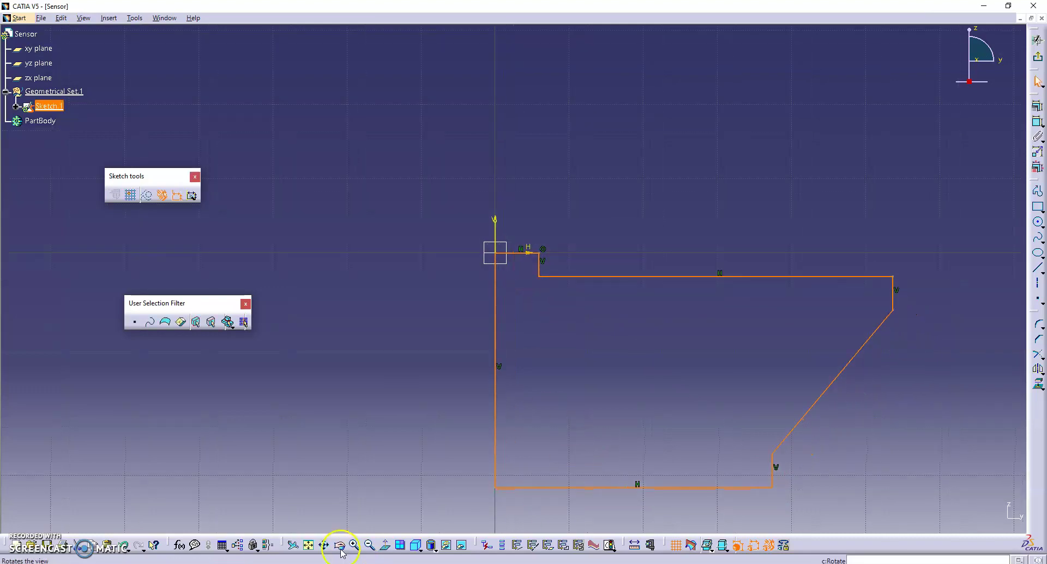
drag(606, 431, 563, 310)
click(946, 305)
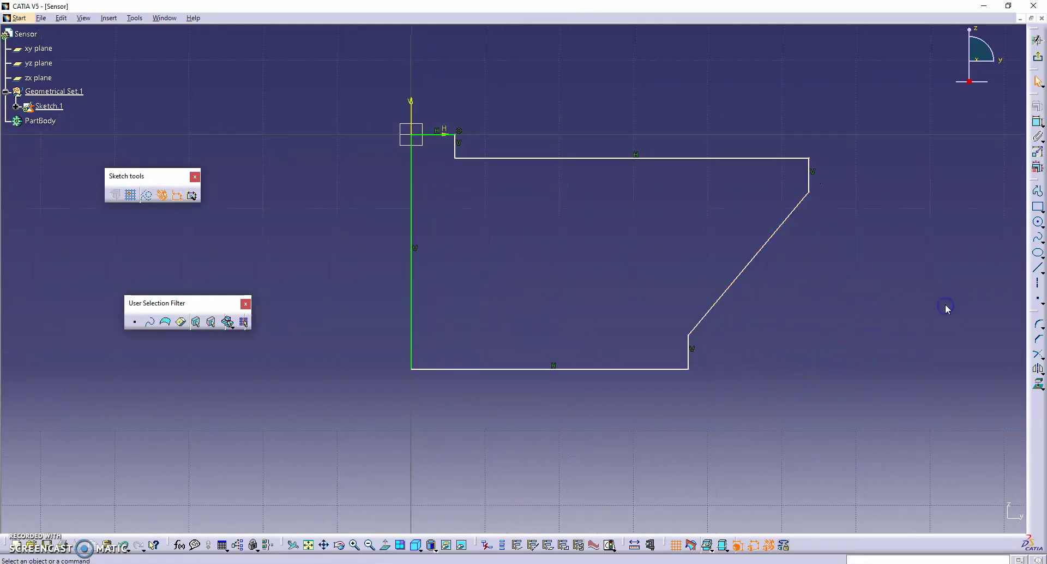
click(1038, 124)
click(412, 217)
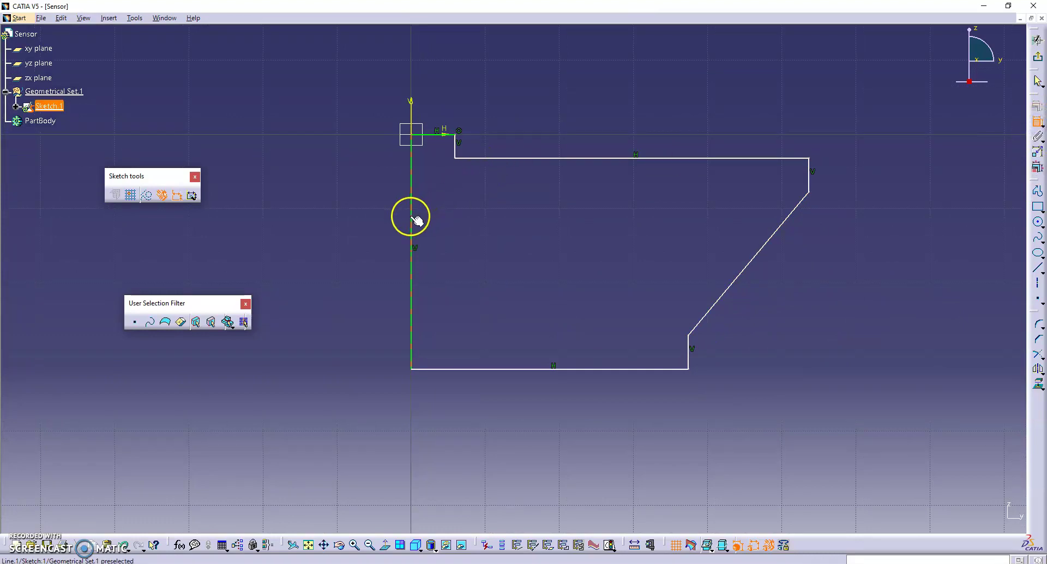
click(354, 235)
double_click(354, 234)
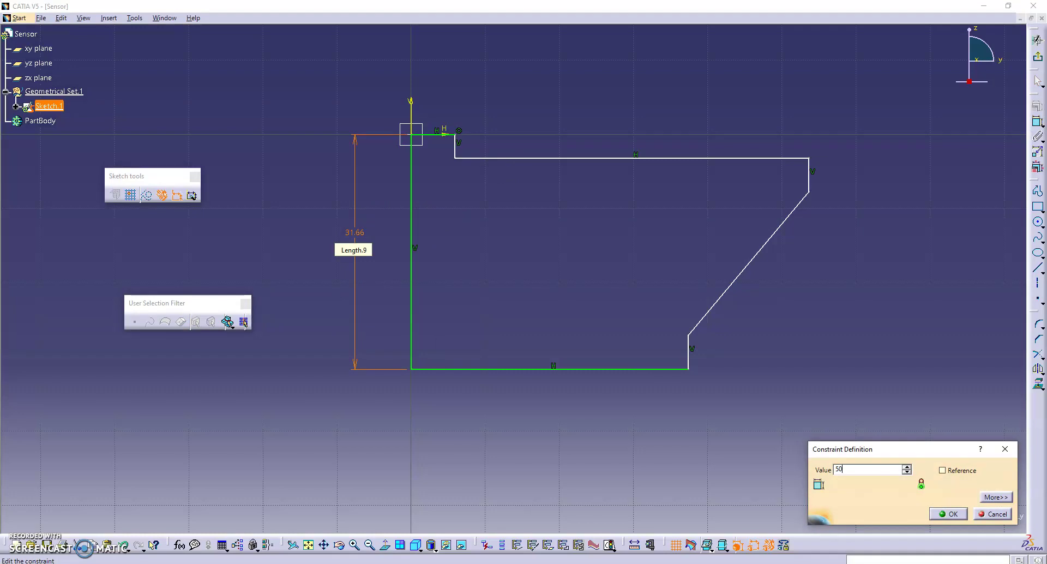
key(Return)
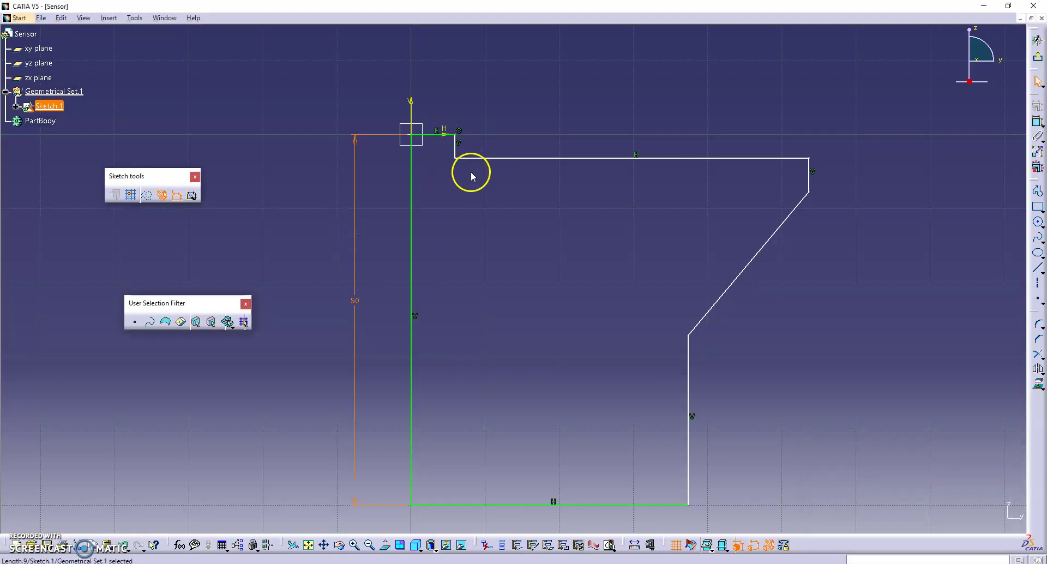
Step: Dimension the profile's bottom horizontal edge and set it to 50 mm
click(365, 548)
click(366, 548)
click(366, 547)
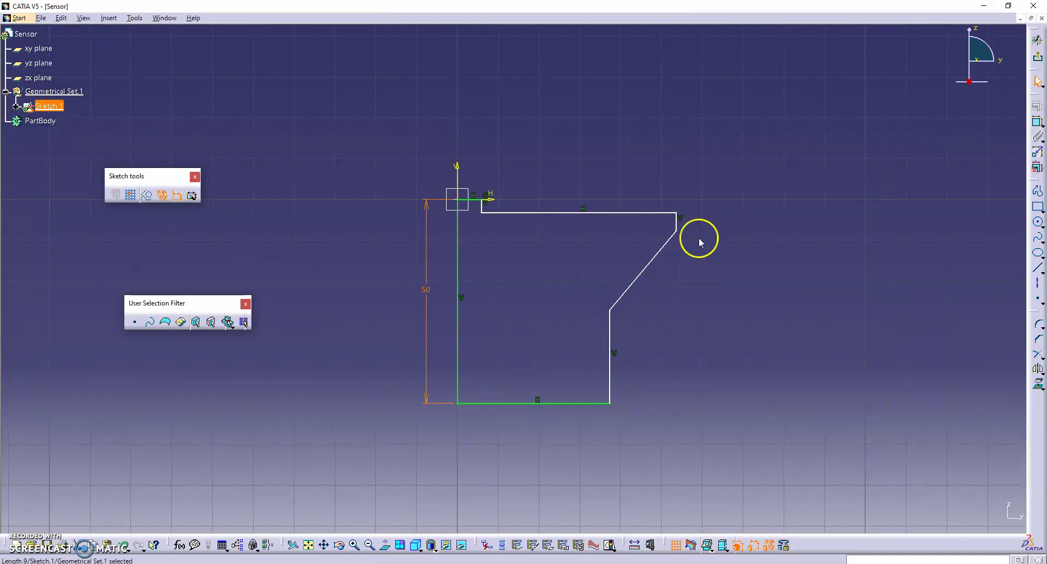
click(1036, 122)
click(703, 410)
click(553, 417)
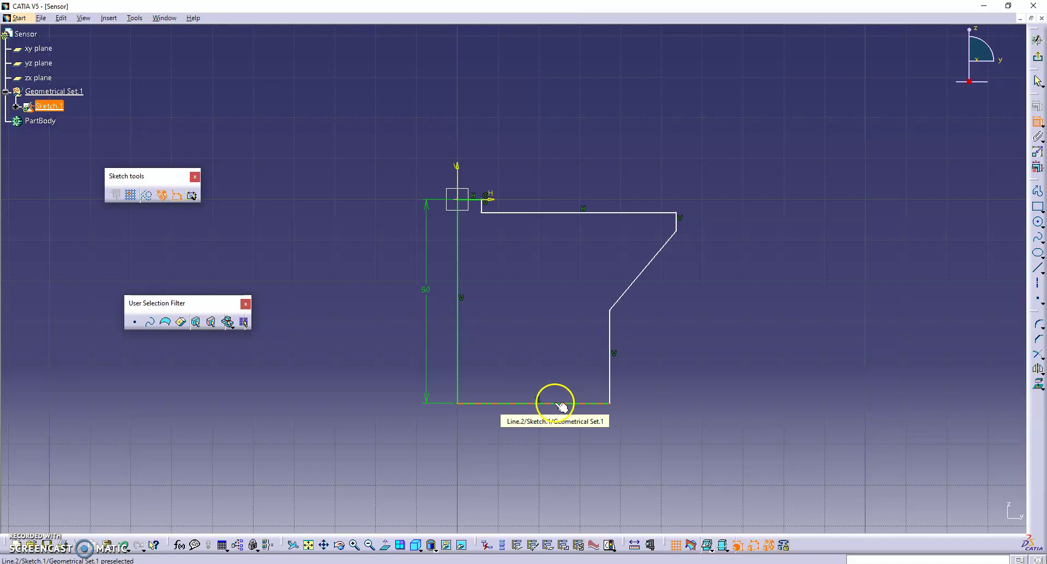
click(532, 452)
double_click(533, 450)
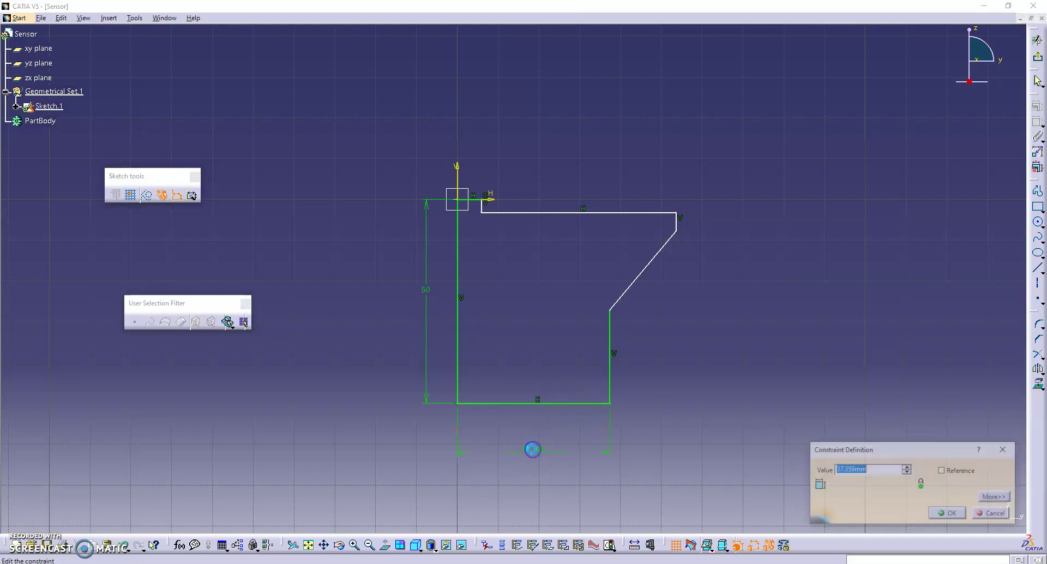
key(Return)
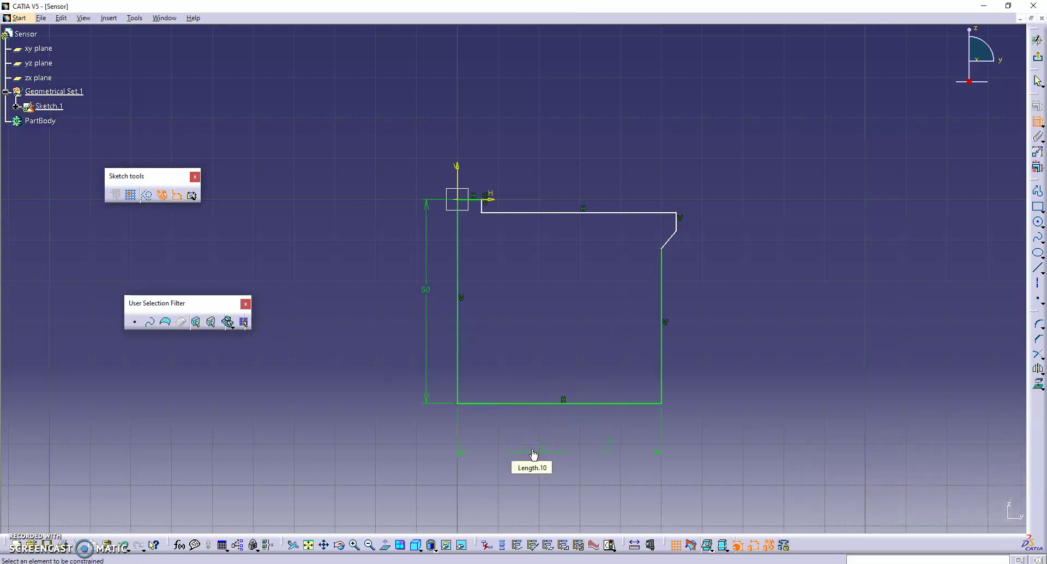
Step: Dimension the vertical edge rising from the outer end of the bottom edge and set it to 8 mm
click(604, 395)
click(667, 353)
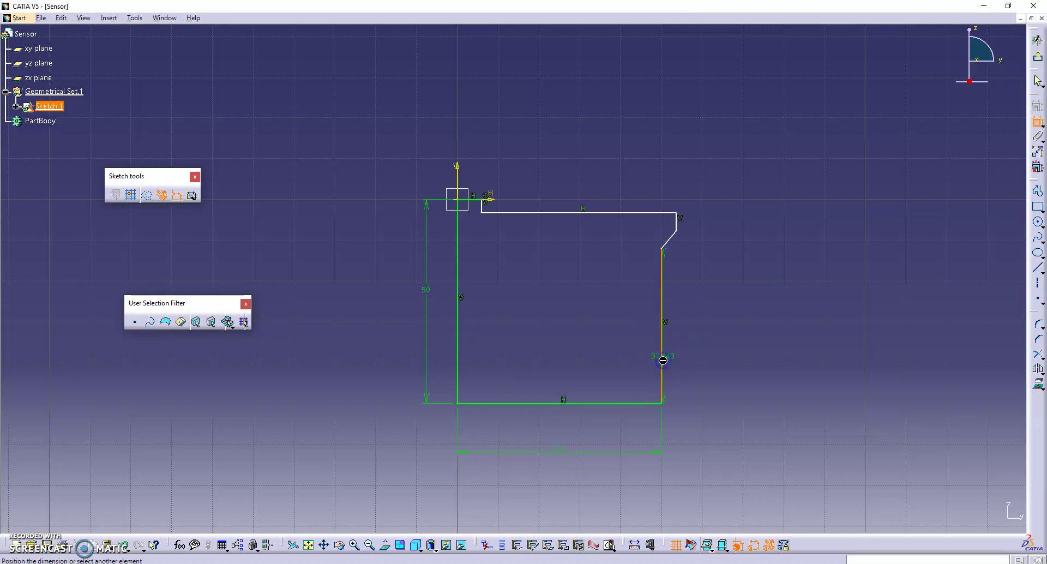
click(688, 364)
double_click(688, 362)
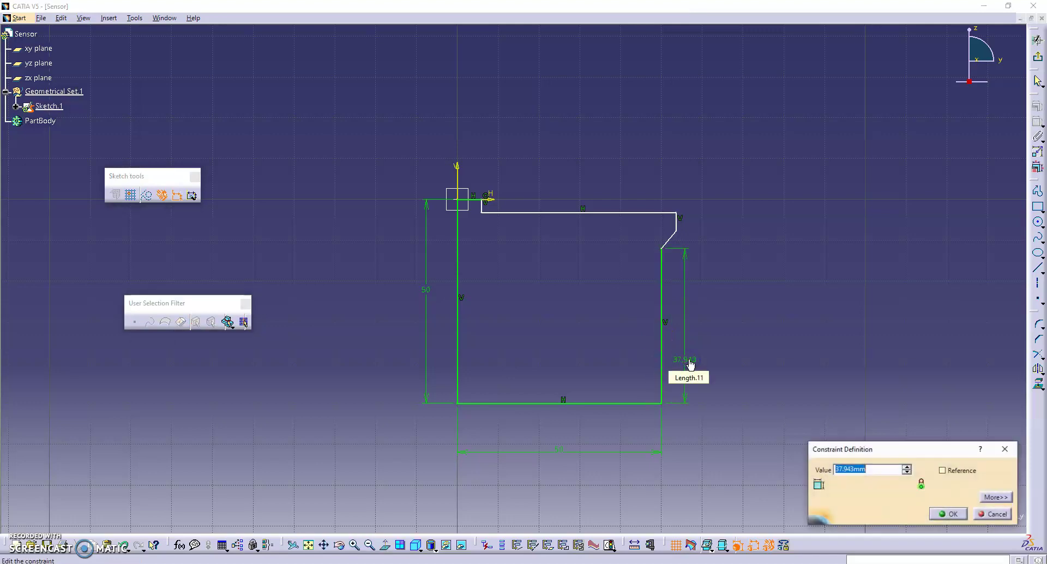
key(Return)
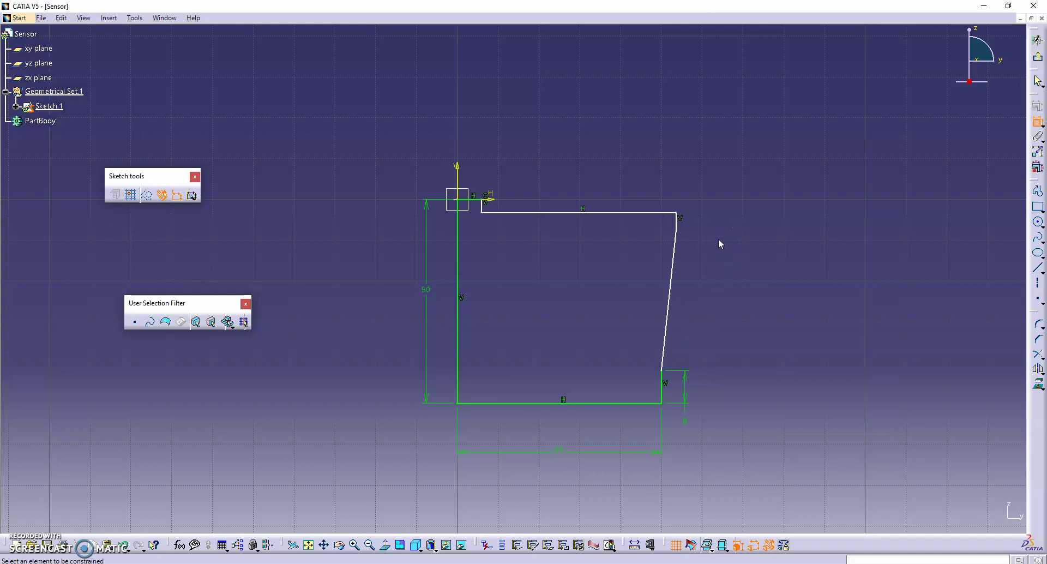
Step: Dimension the short outer vertical edge above the slanted line and set it to 12 mm
click(676, 214)
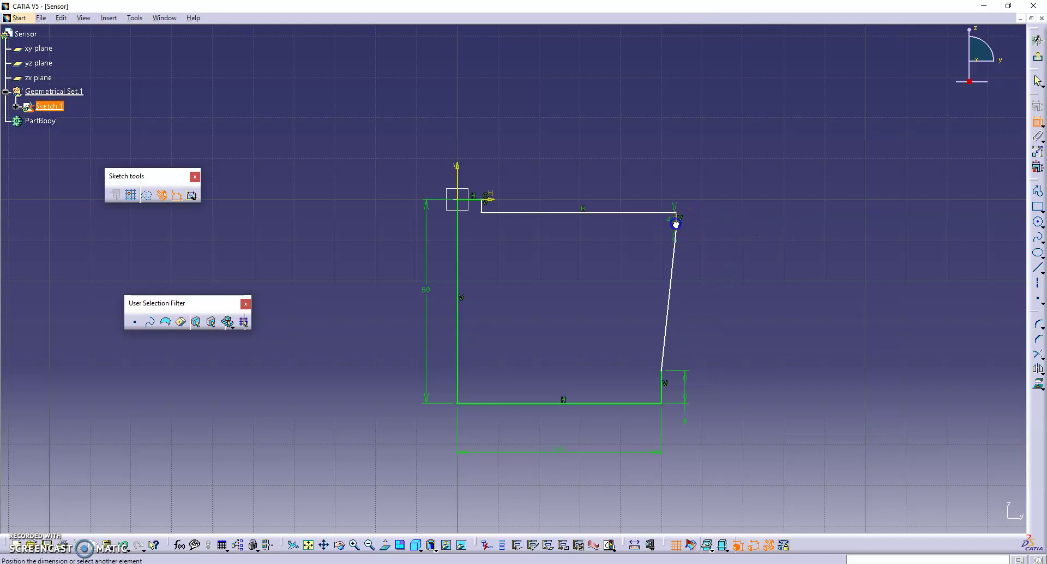
click(741, 227)
double_click(744, 226)
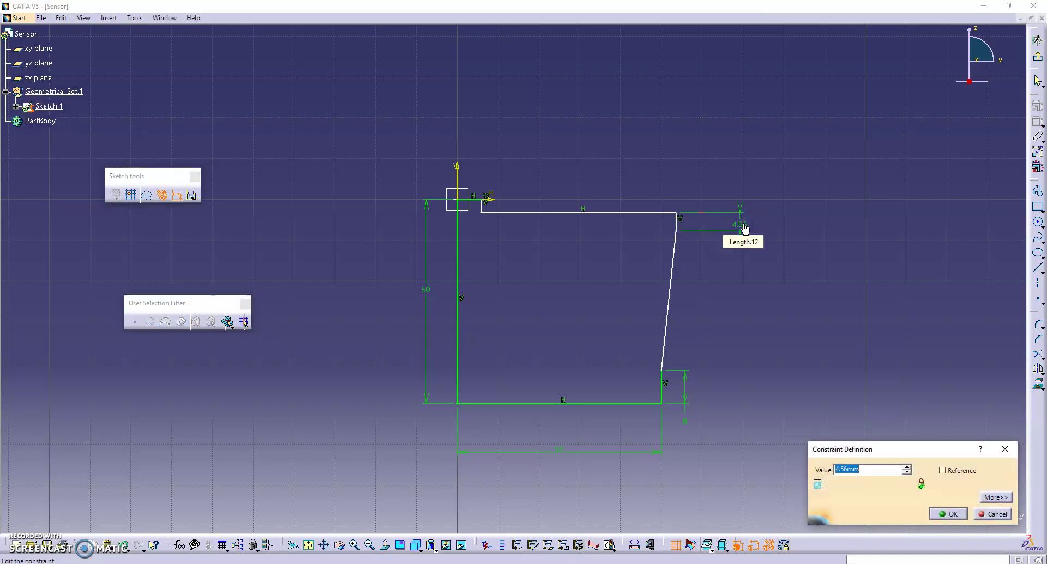
key(Return)
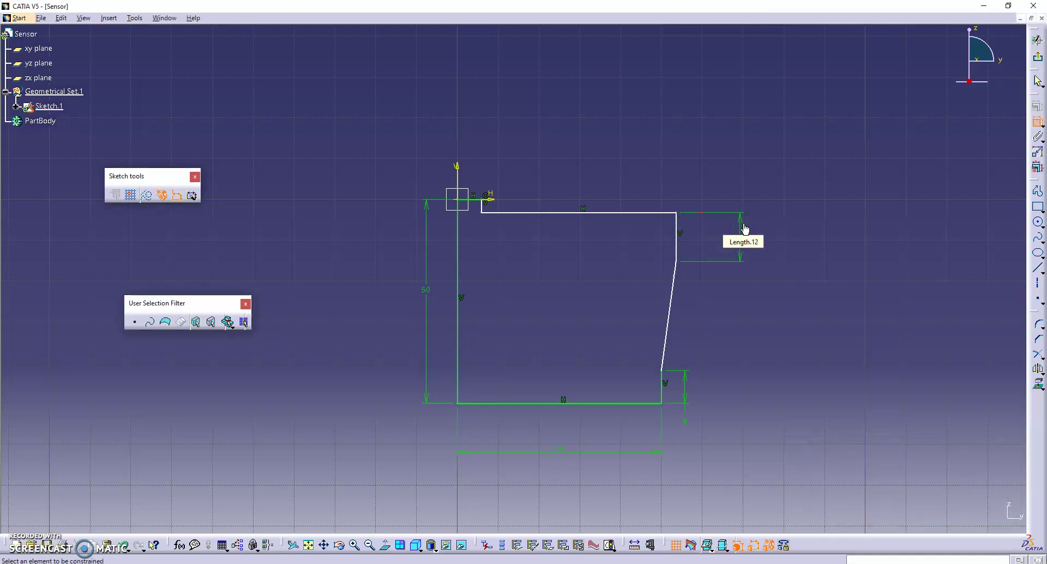
Step: Dimension the long upper horizontal edge of the profile and set it to 60 mm
click(556, 214)
click(555, 198)
double_click(553, 191)
text(60)
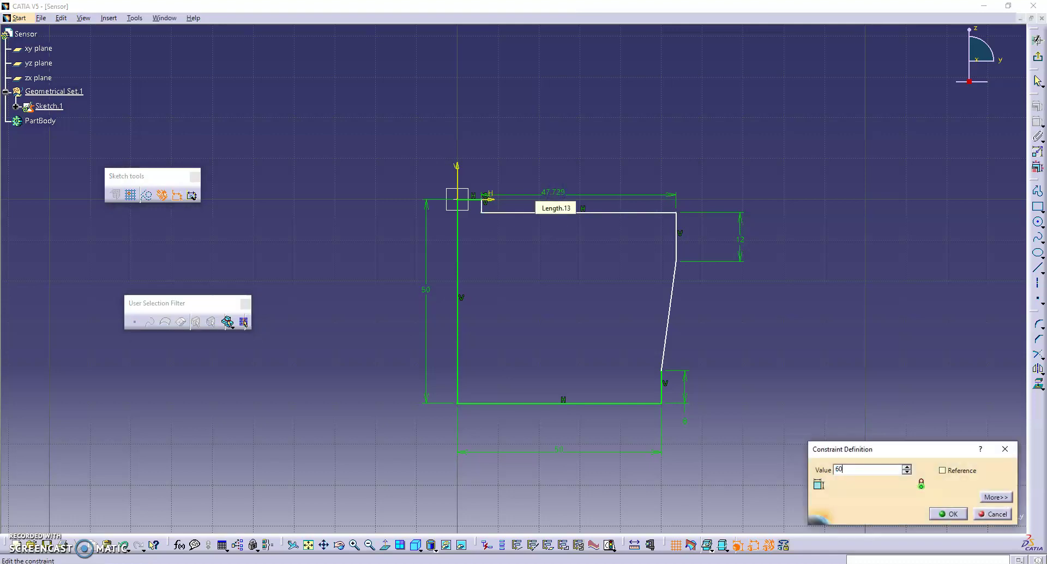
key(Return)
Step: Dimension the small step beside the origin, setting its vertical edge to 12 mm and its top horizontal edge to 10 mm
click(481, 204)
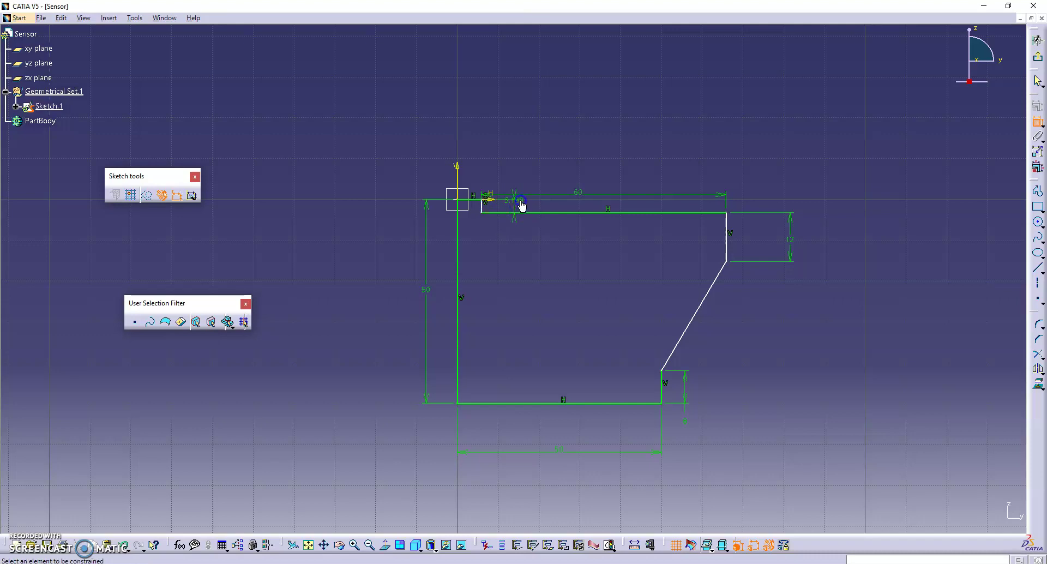
double_click(521, 205)
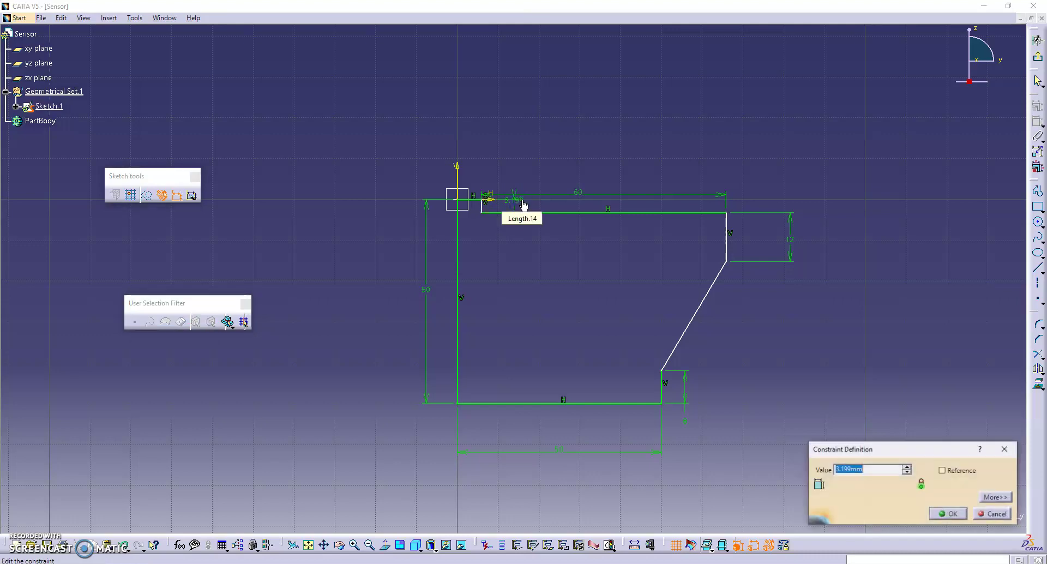
key(Return)
click(472, 201)
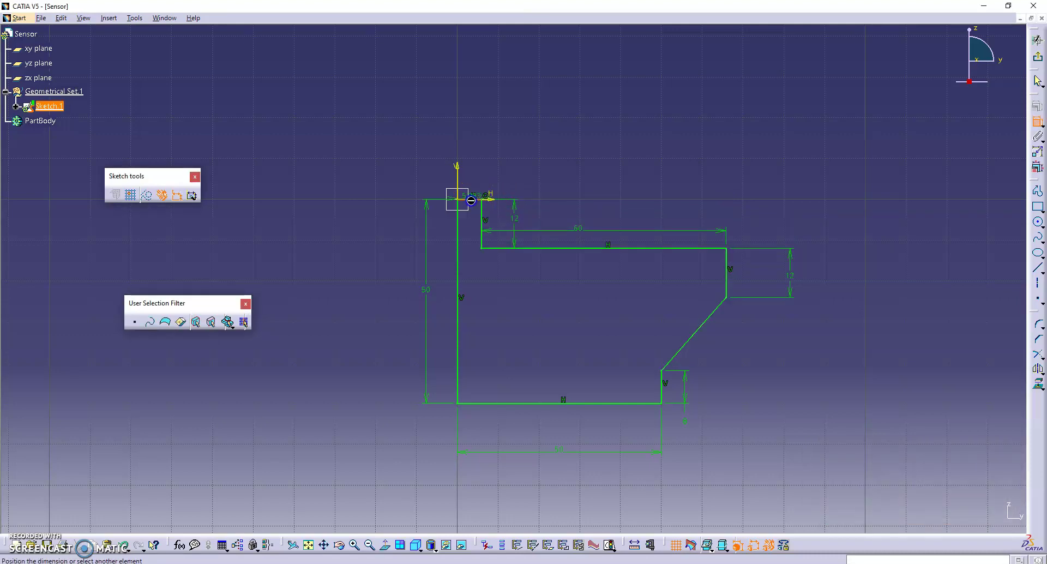
double_click(472, 158)
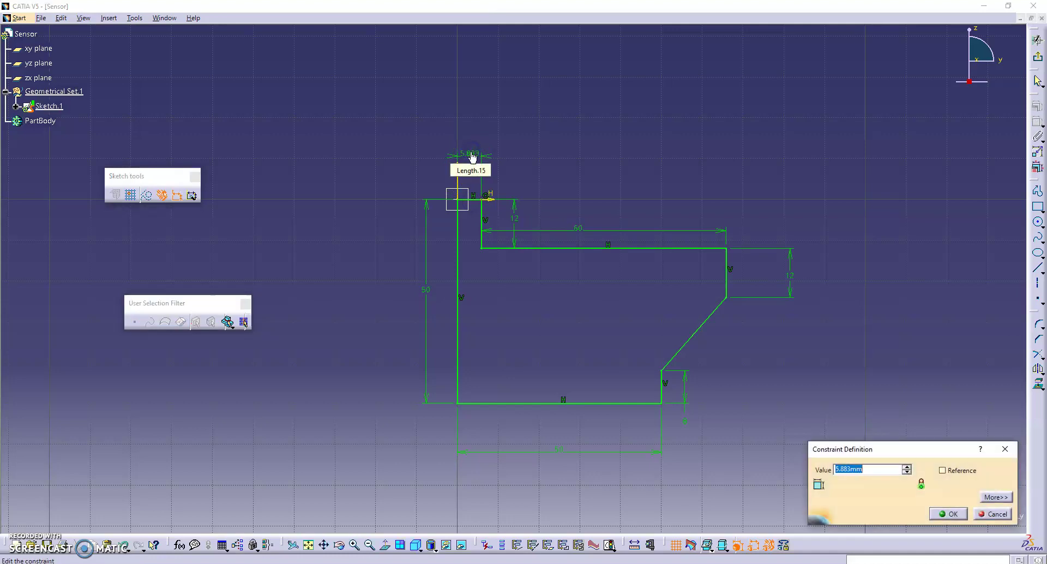
text(10)
key(Return)
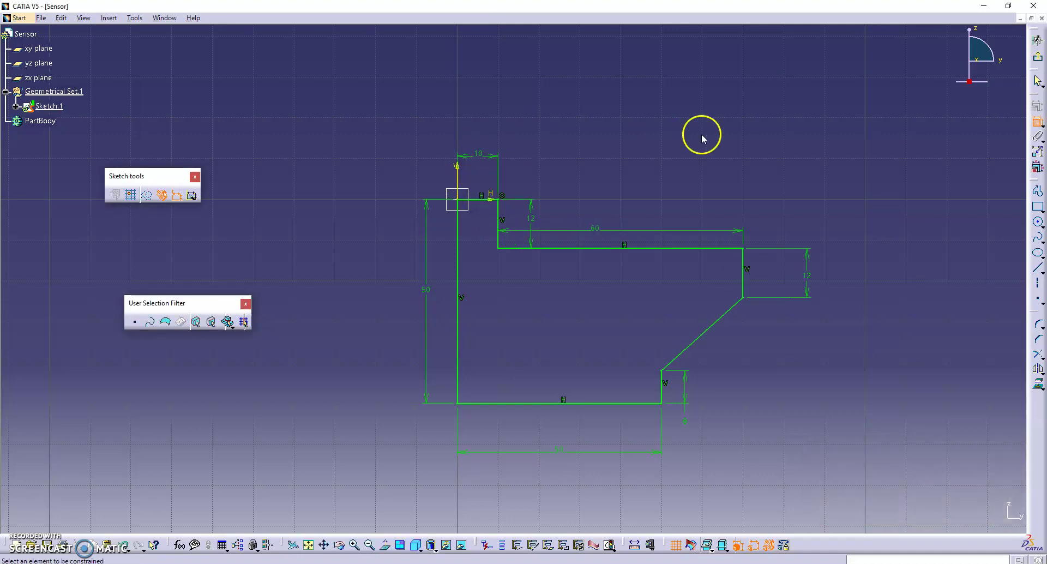
click(1037, 123)
Step: Finish the dimensioned profile sketch and return to the 3D part
click(324, 545)
drag(549, 356, 499, 329)
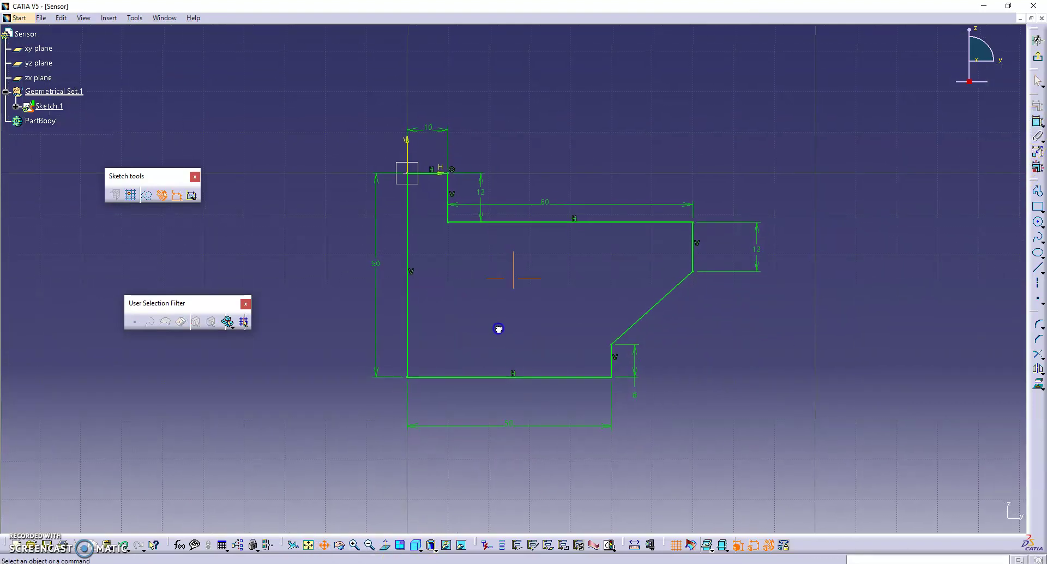
click(354, 545)
click(351, 549)
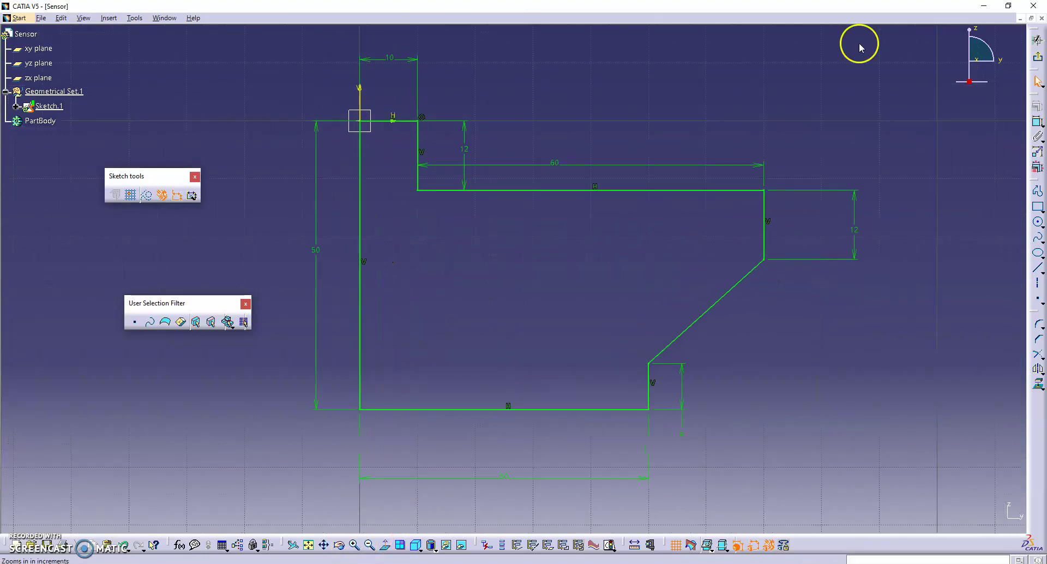
click(1039, 59)
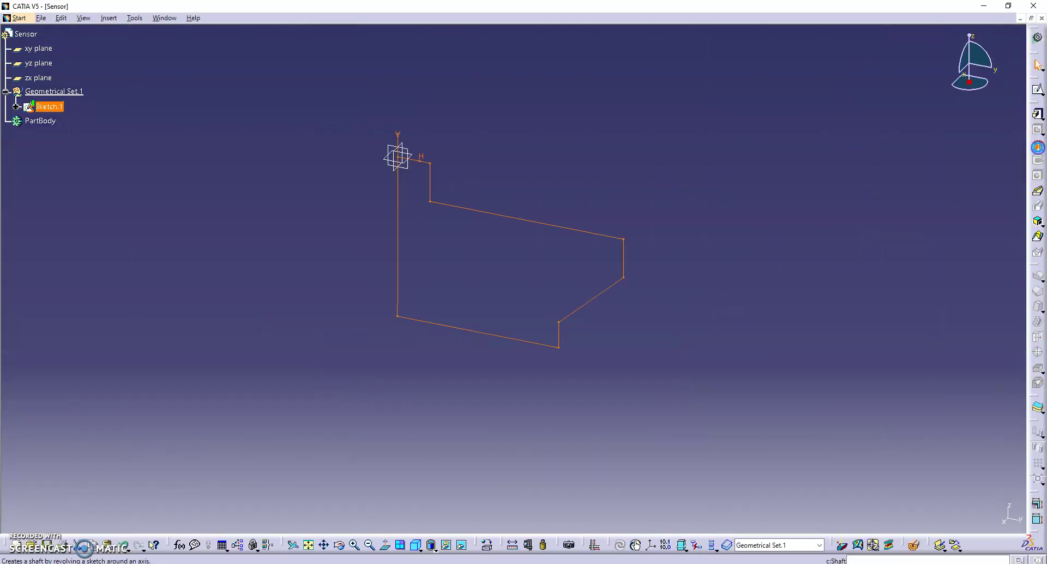
Step: Revolve the profile sketch 360 degrees about its long vertical edge through the origin with the Shaft command
click(1038, 147)
click(604, 314)
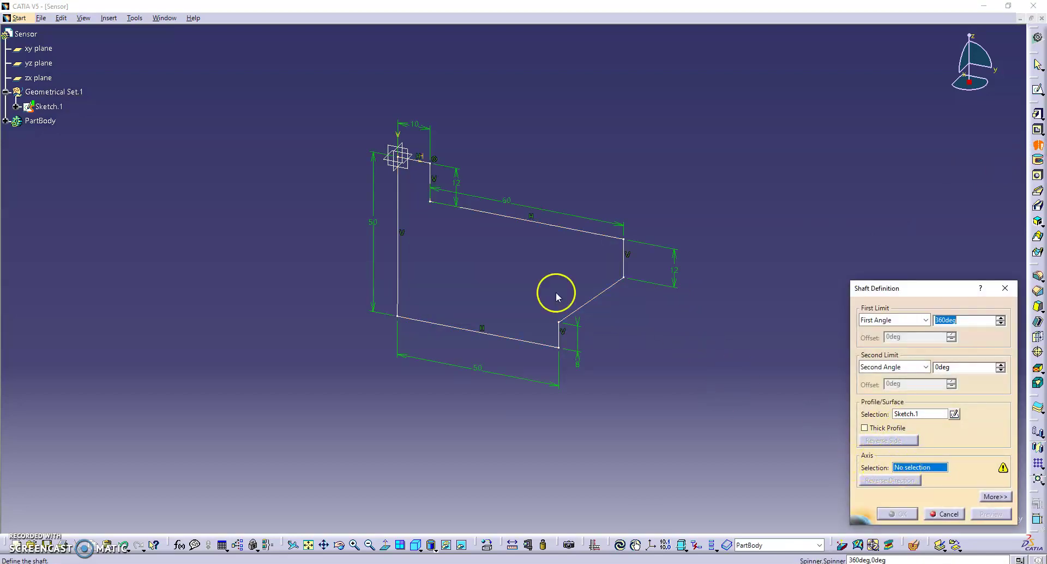
click(398, 265)
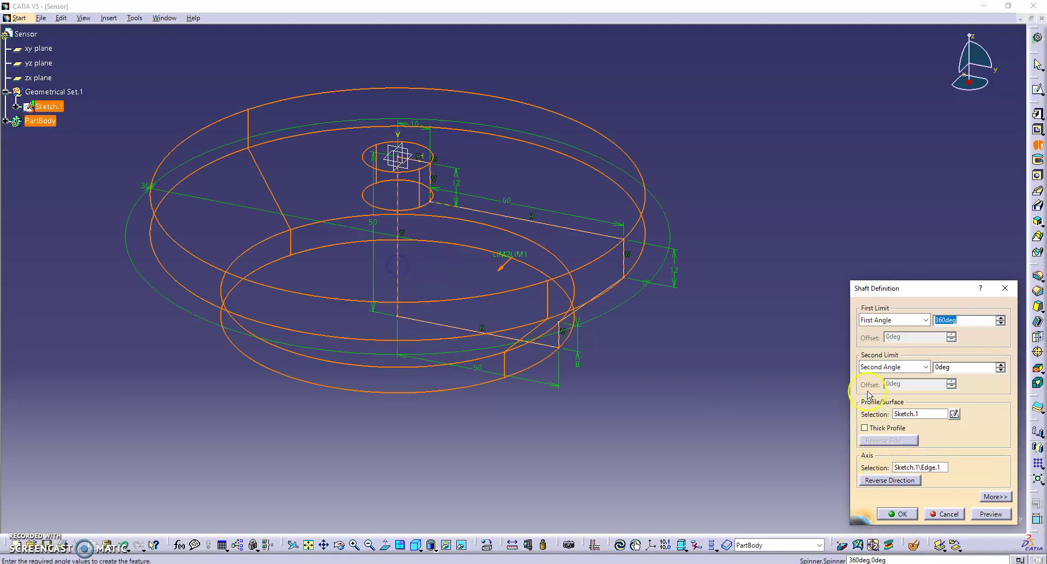
click(994, 513)
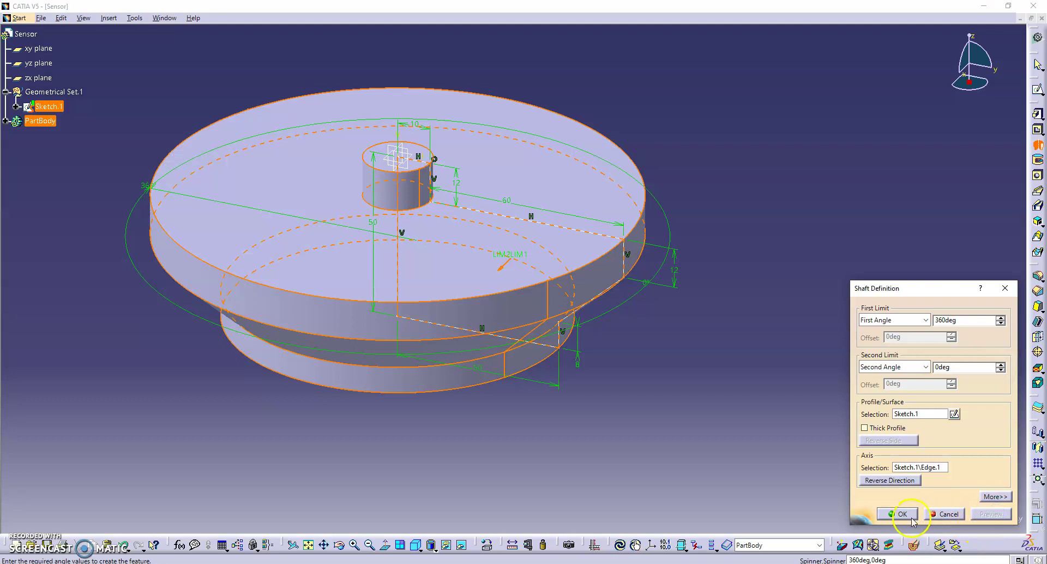
click(340, 543)
drag(402, 215, 345, 196)
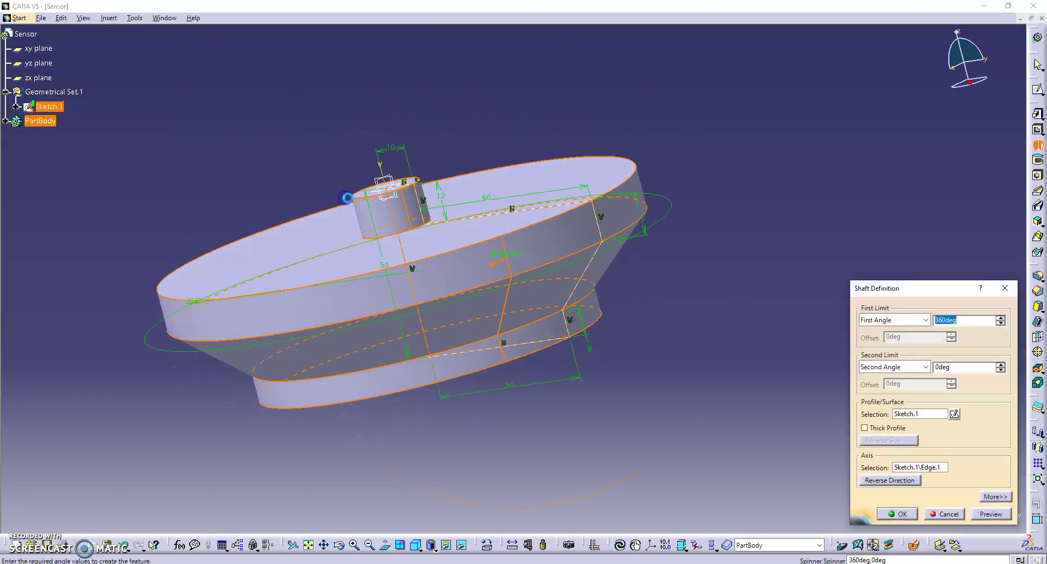
click(369, 546)
click(369, 546)
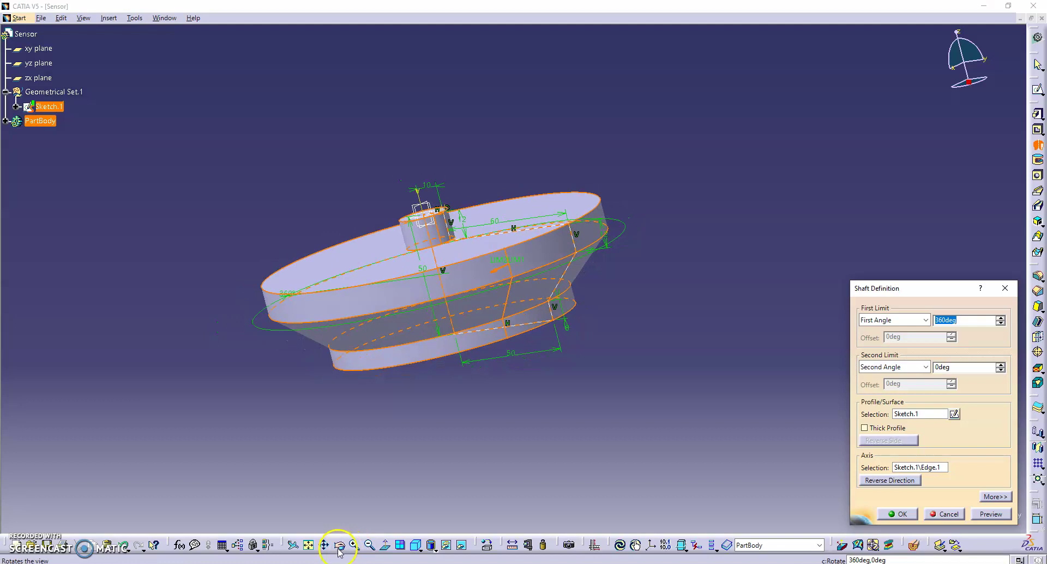
drag(367, 293, 639, 143)
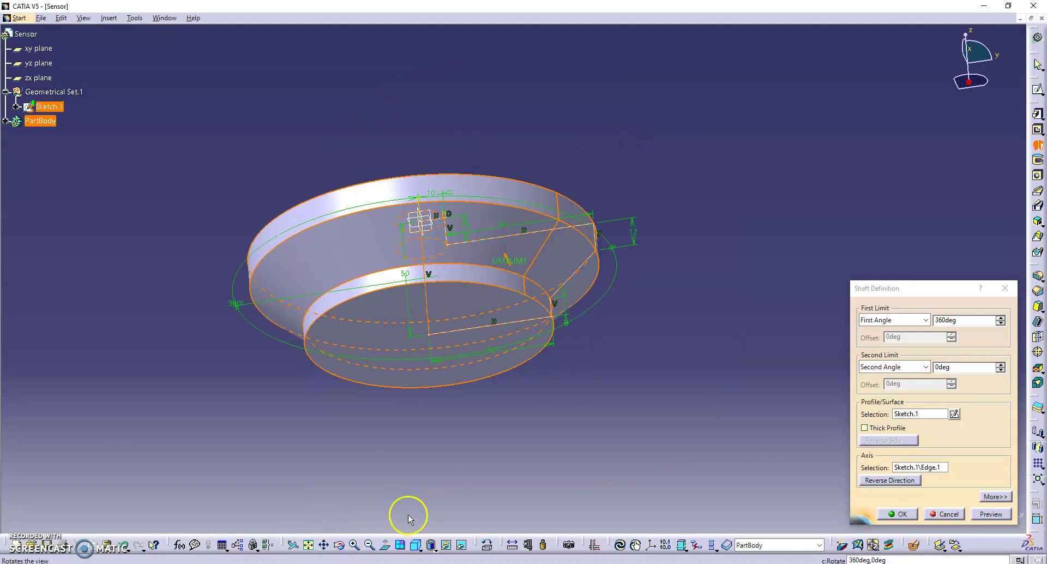
click(339, 545)
mouse_move(433, 175)
mouse_down()
mouse_move(440, 251)
mouse_move(503, 350)
mouse_move(453, 347)
mouse_up()
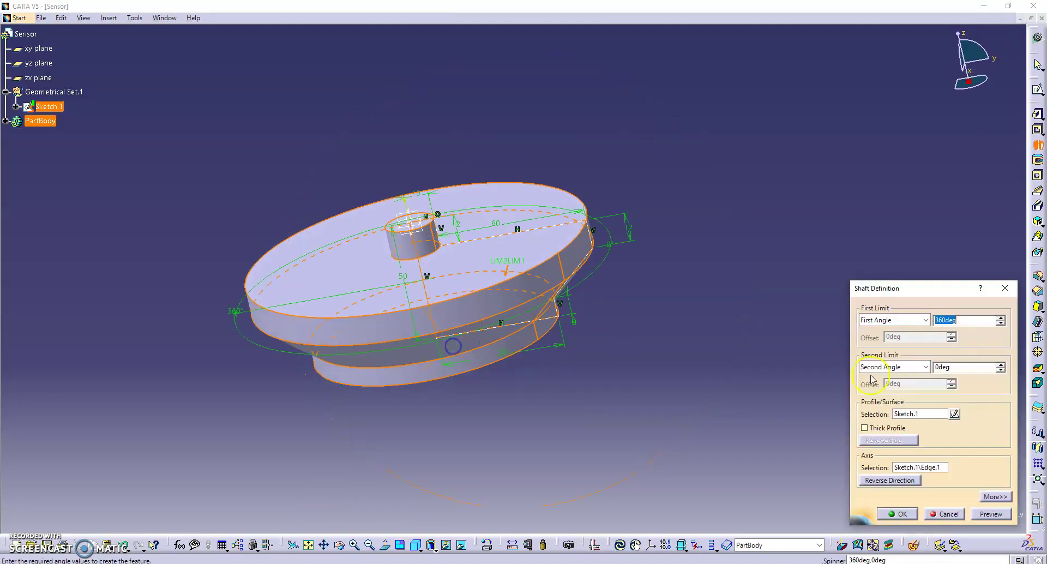
click(908, 514)
click(690, 400)
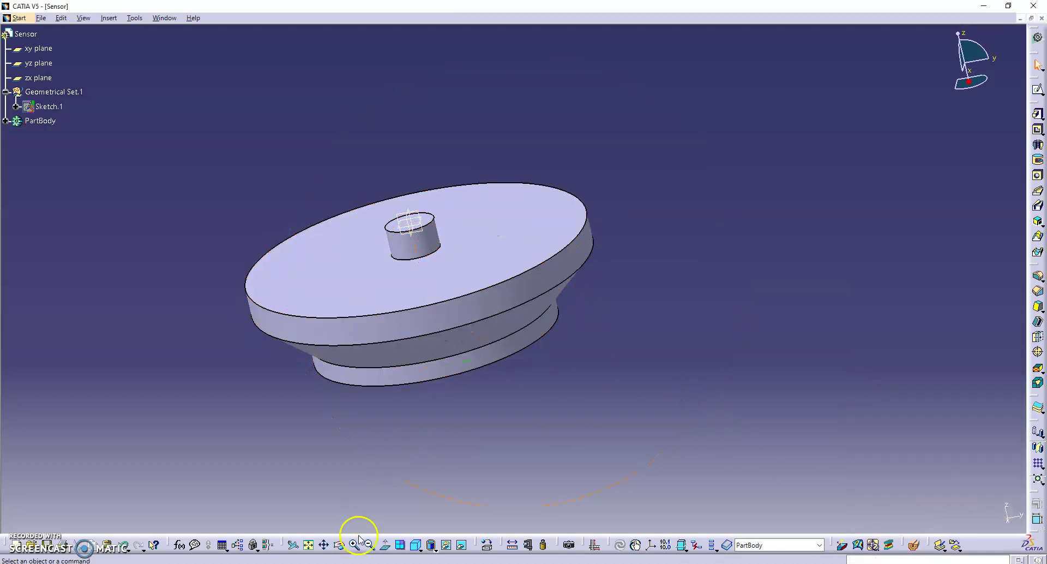
Step: Examine the revolved body's stepped rim, tapered side and central boss from different angles and up close
drag(390, 363, 336, 332)
click(464, 364)
click(339, 545)
drag(479, 273, 750, 274)
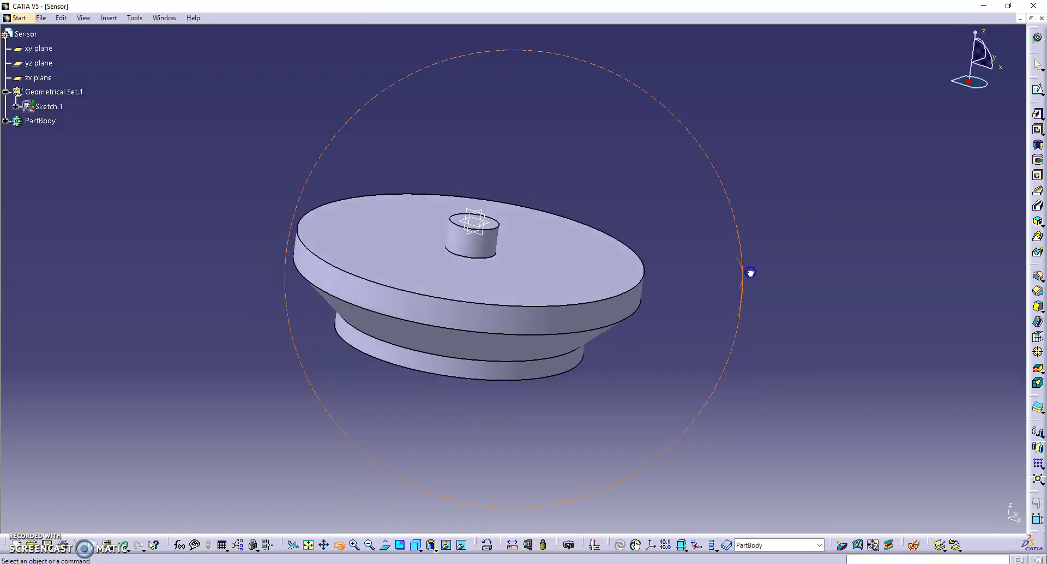
click(353, 544)
click(353, 544)
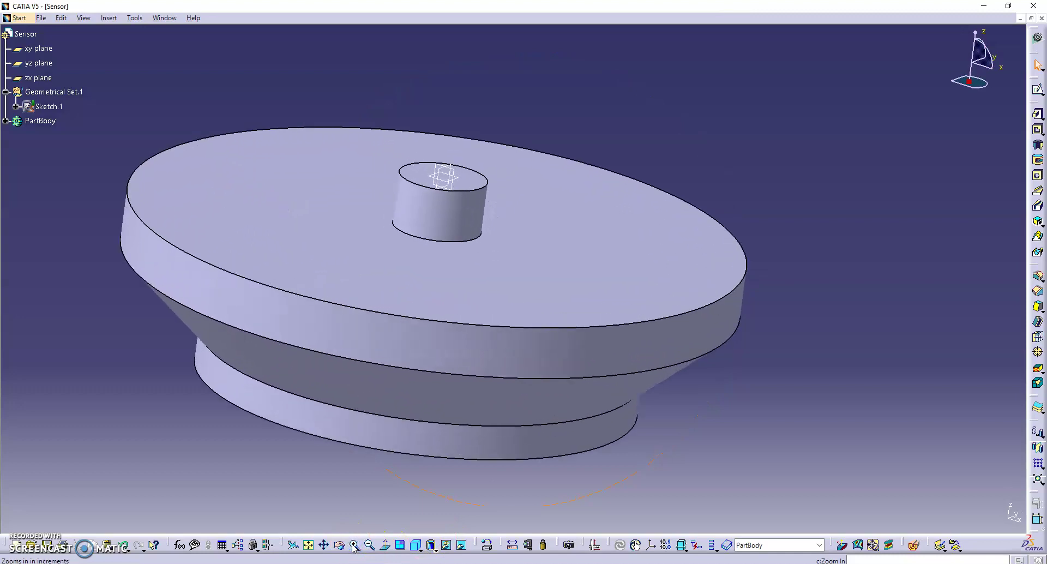
drag(451, 269, 519, 253)
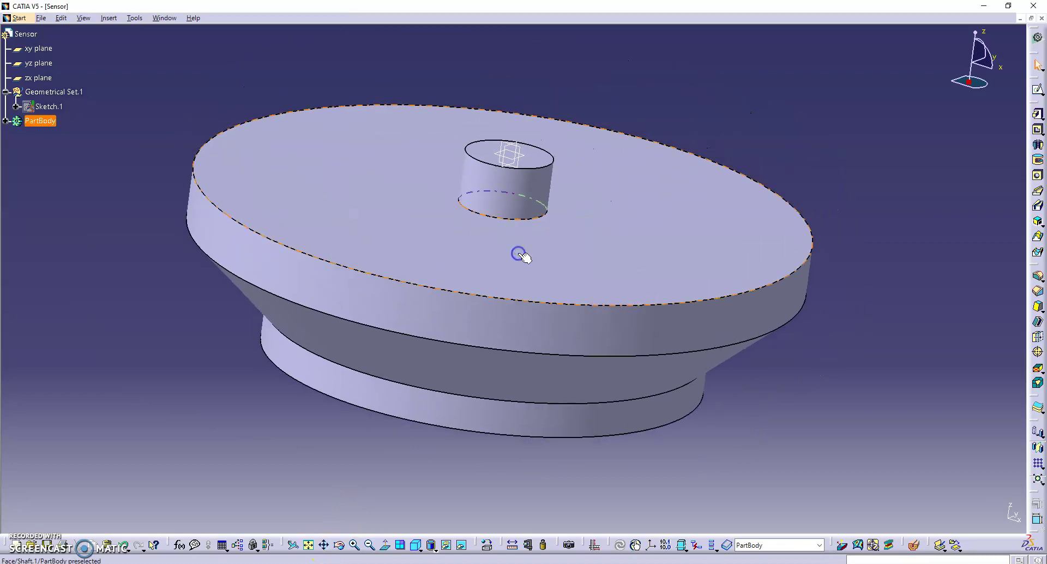
click(369, 545)
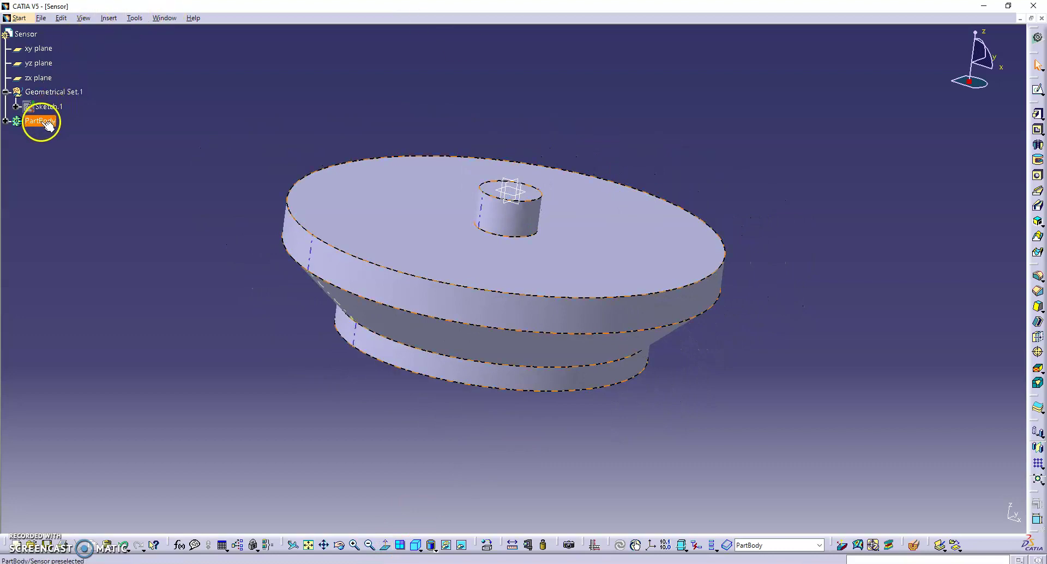
Step: Change the fill colour of the PartBody to white in its graphic properties
click(395, 192)
click(44, 121)
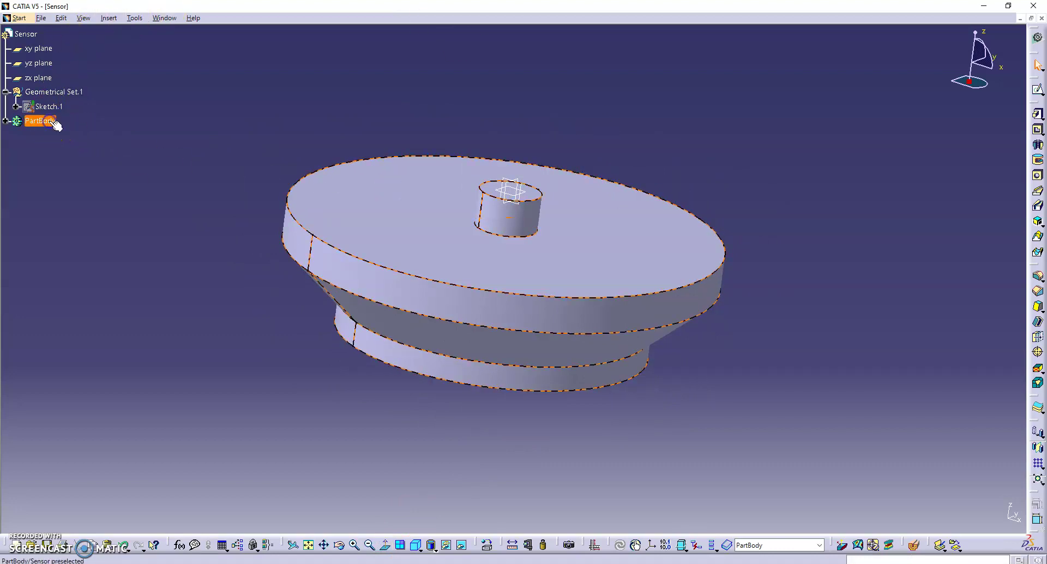
right_click(52, 124)
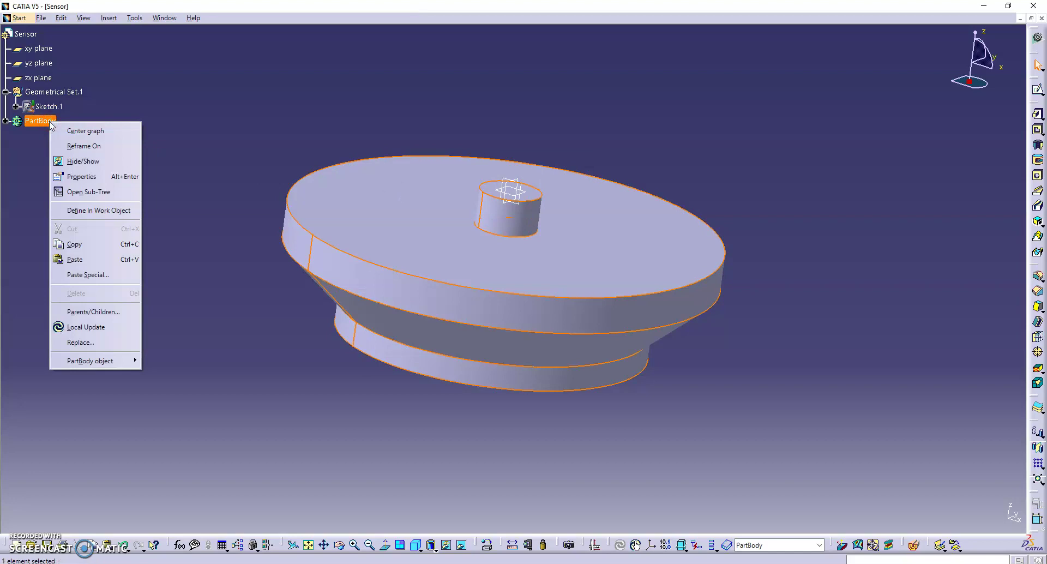
click(82, 177)
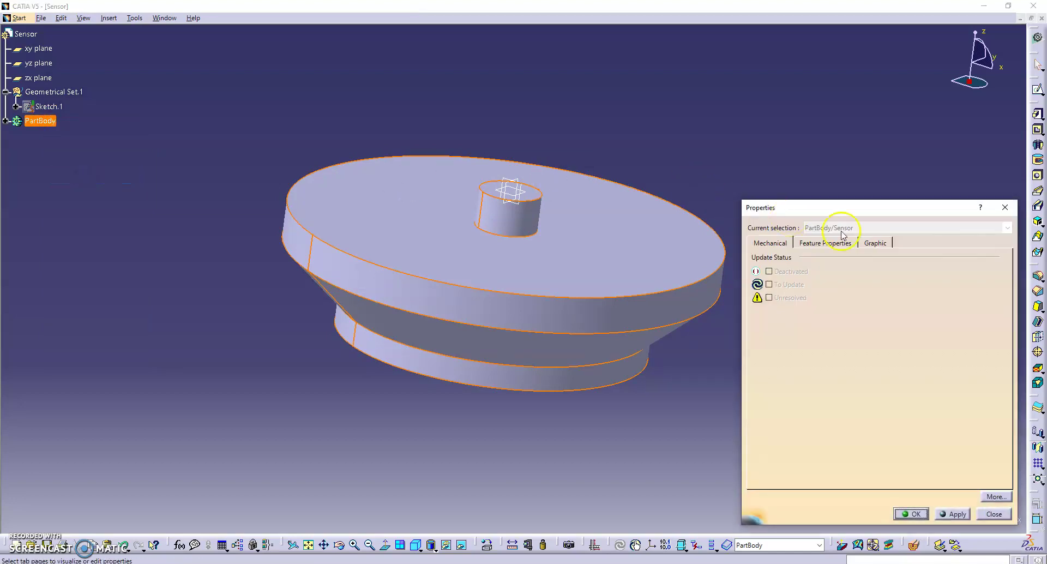
click(875, 243)
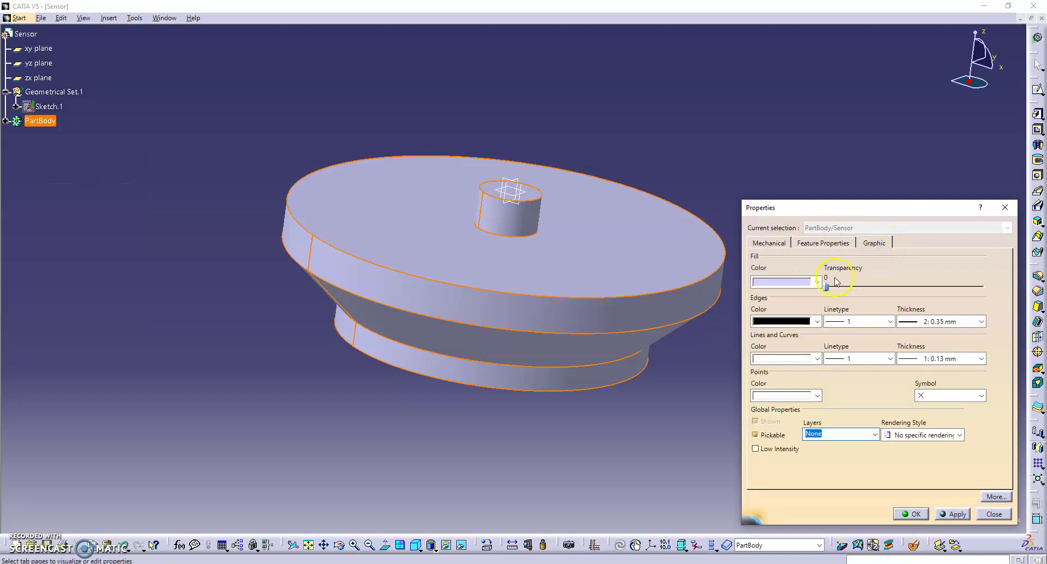
click(817, 282)
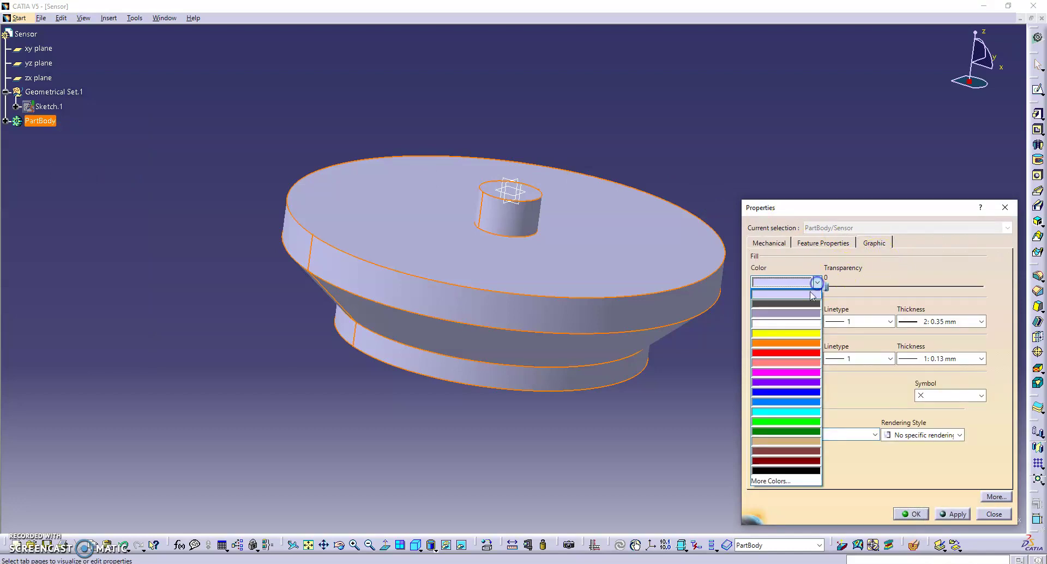
click(794, 324)
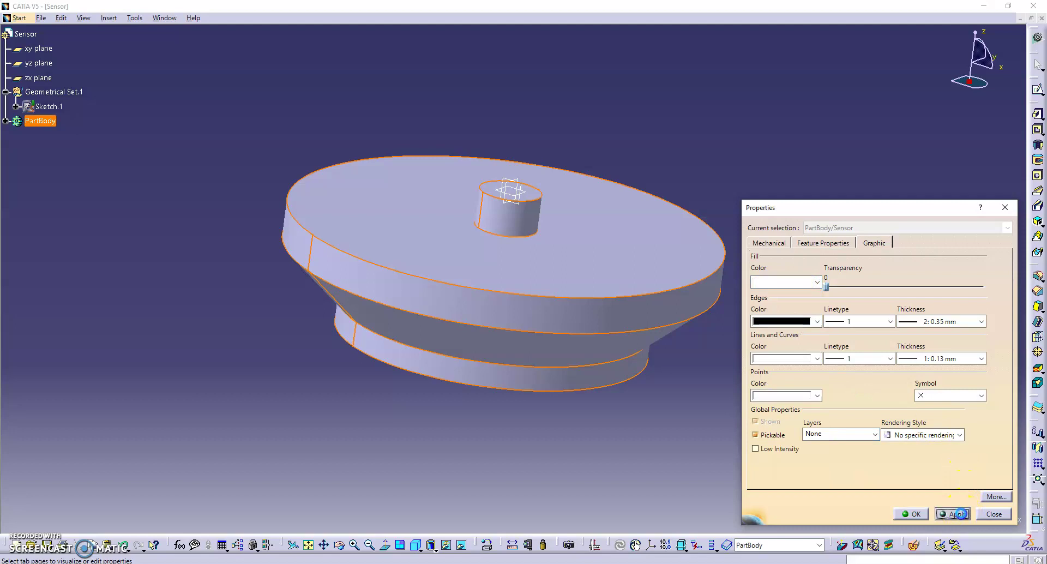
click(961, 513)
click(922, 514)
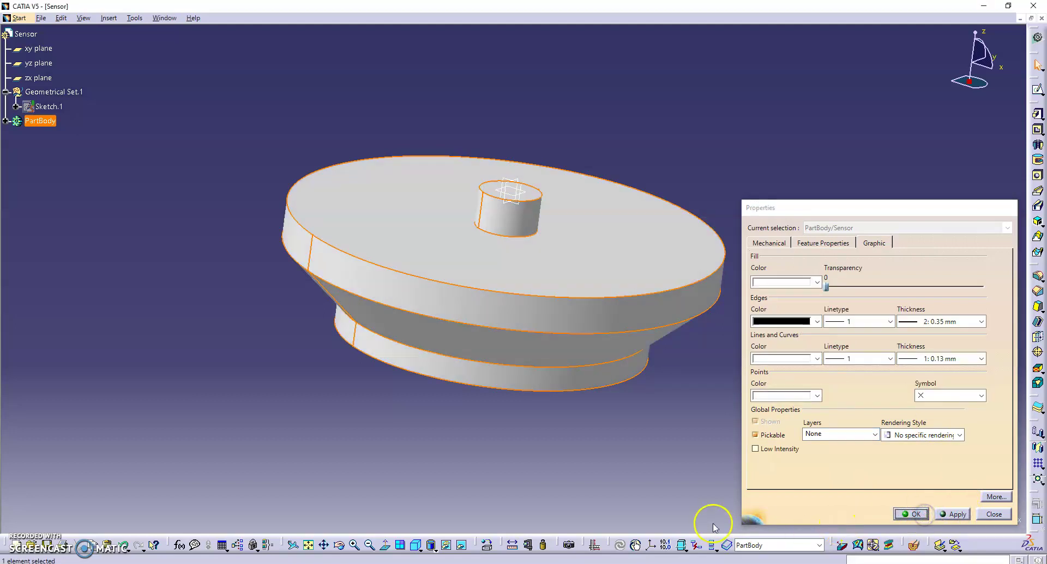
Step: Save the part as "Sensor 2" in CATPart format in the "new part" folder
click(370, 546)
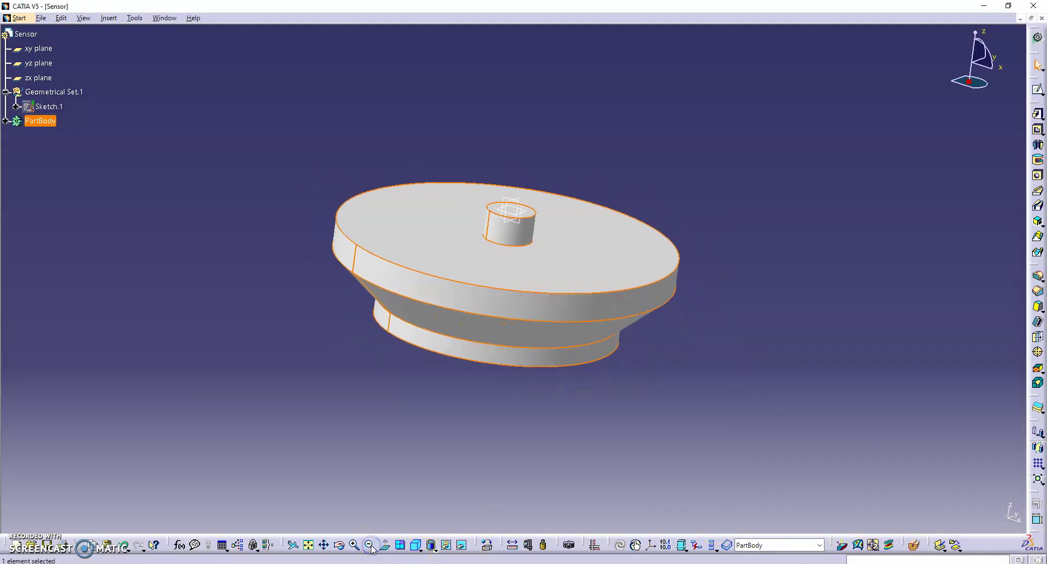
click(501, 410)
click(338, 545)
drag(631, 315, 710, 265)
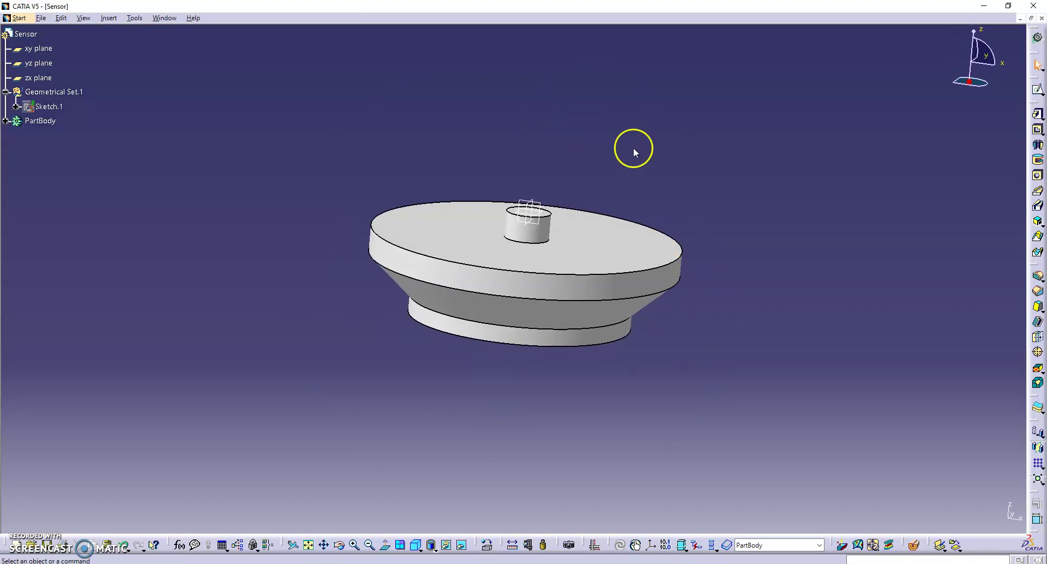
click(41, 19)
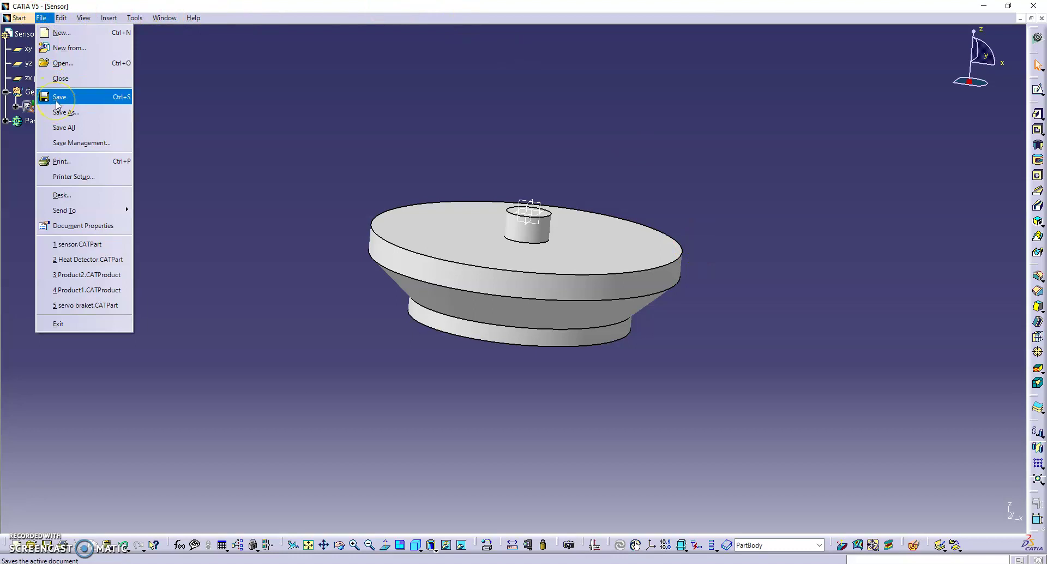
click(56, 99)
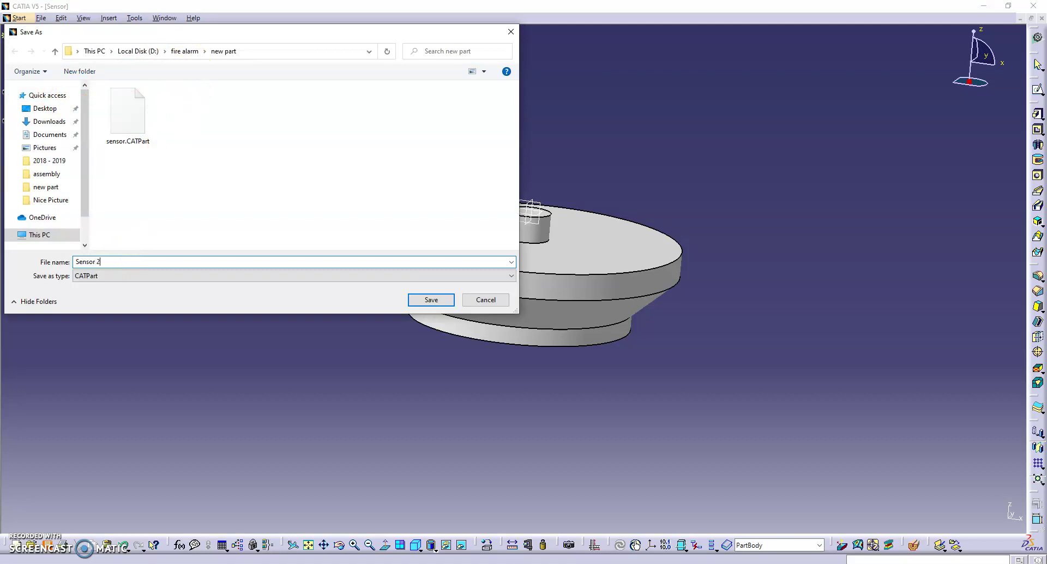
click(431, 300)
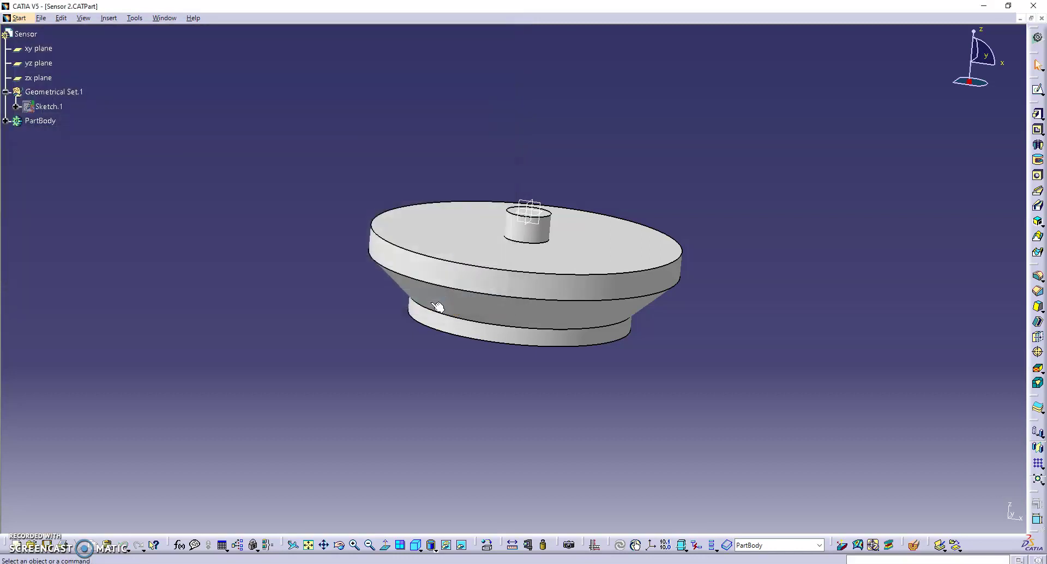